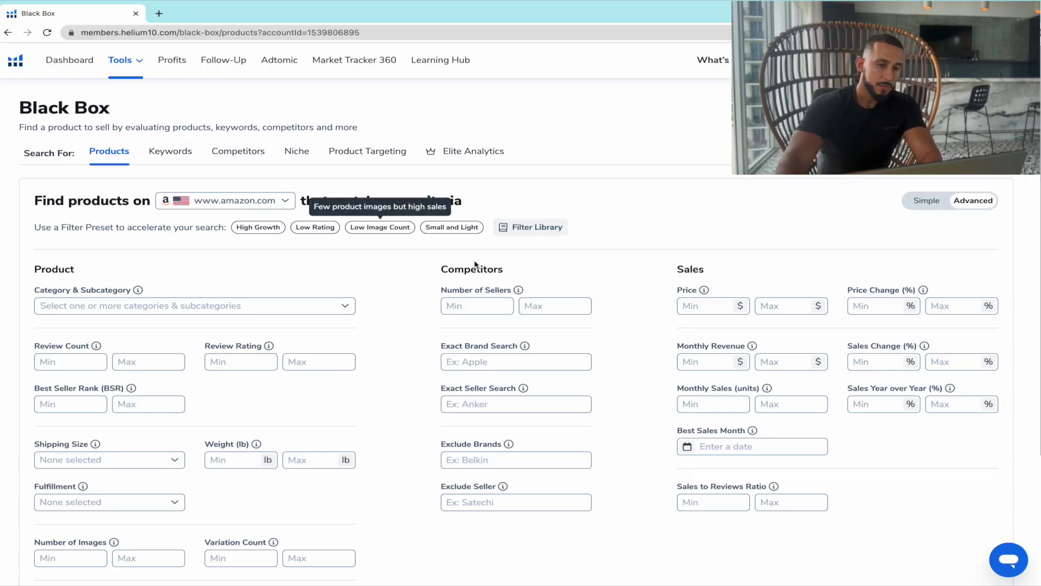
# - Add Baby Products and Beauty & Personal Care to the product category filter
pyautogui.click(348, 306)
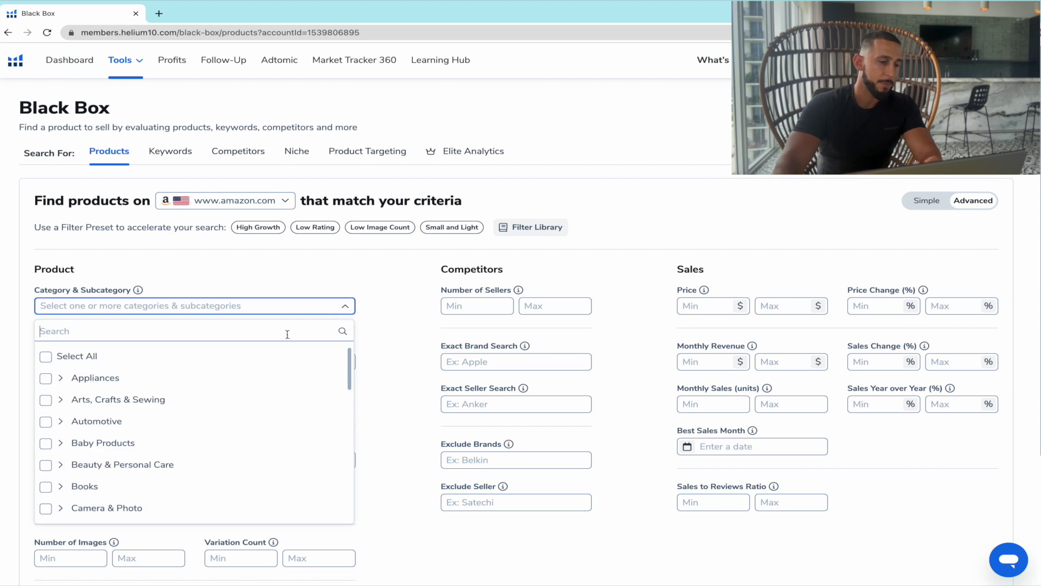
pyautogui.scroll(-1, 287, 334)
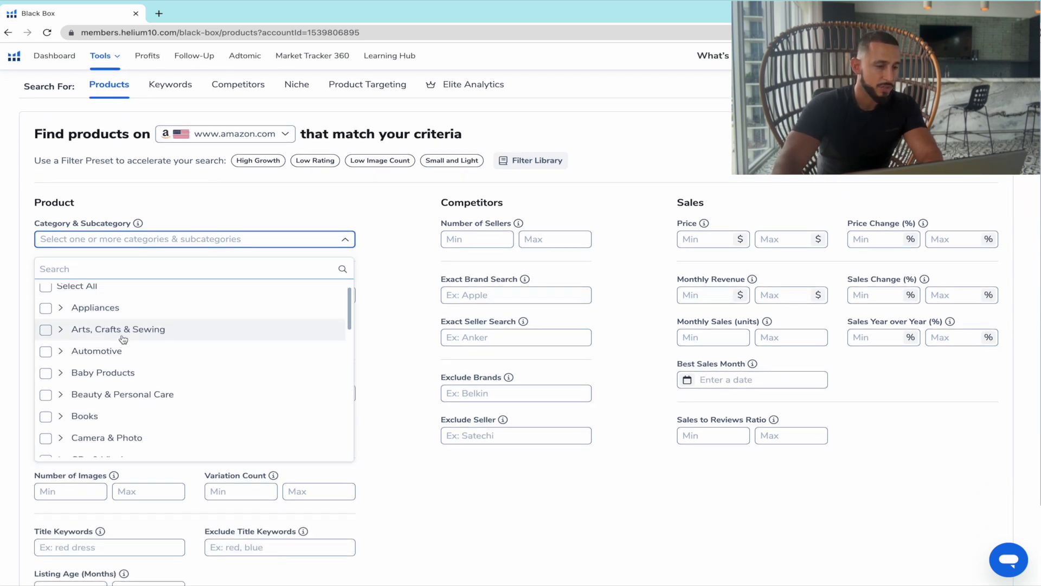
pyautogui.scroll(-1, 132, 358)
pyautogui.scroll(2, 122, 320)
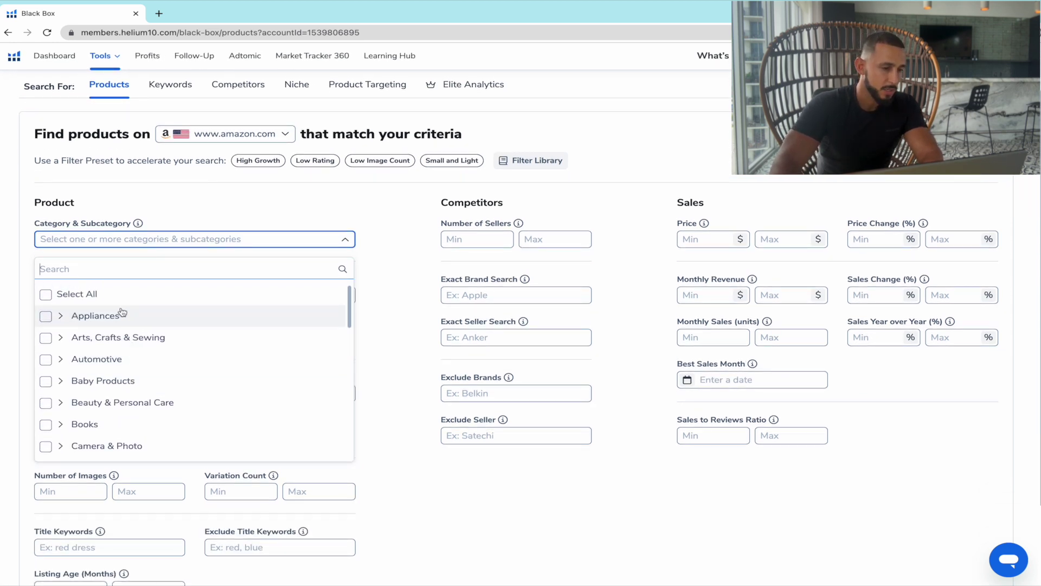
pyautogui.scroll(-1, 125, 347)
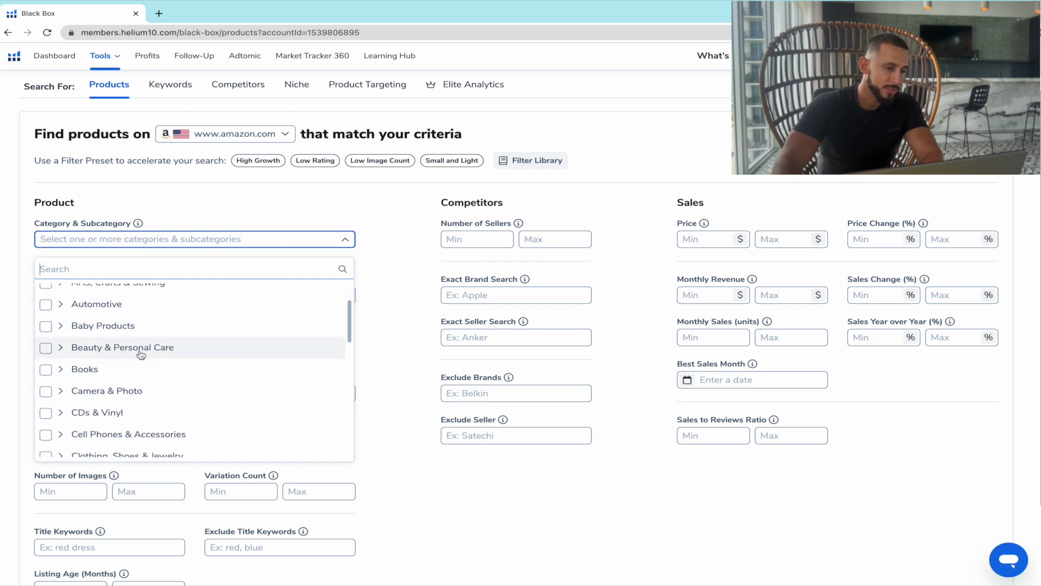
pyautogui.click(92, 327)
pyautogui.click(111, 349)
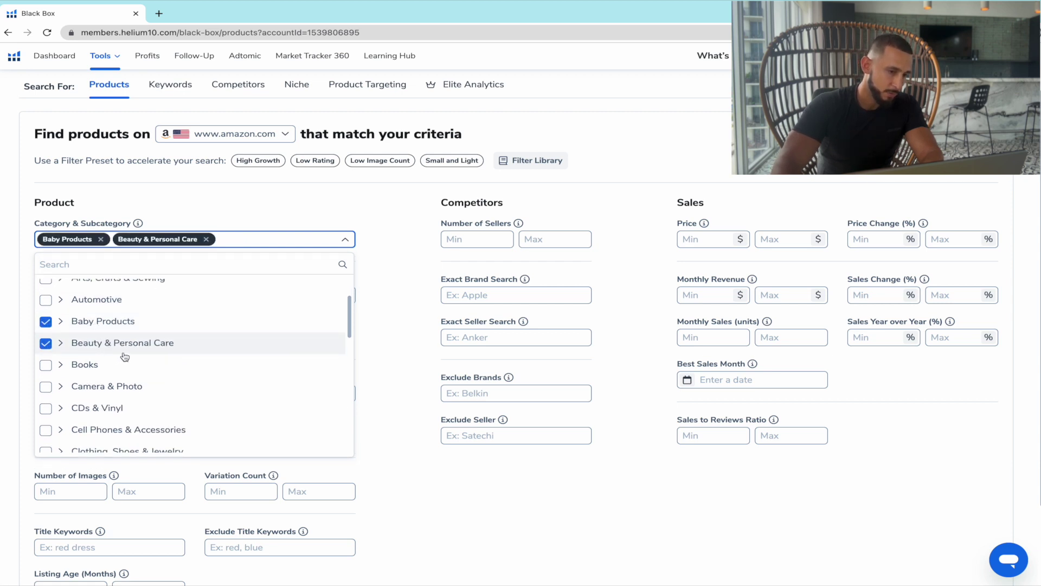
# - Add Health & Household, Home & Kitchen and Kitchen & Dining to the category filter
pyautogui.scroll(-2, 124, 355)
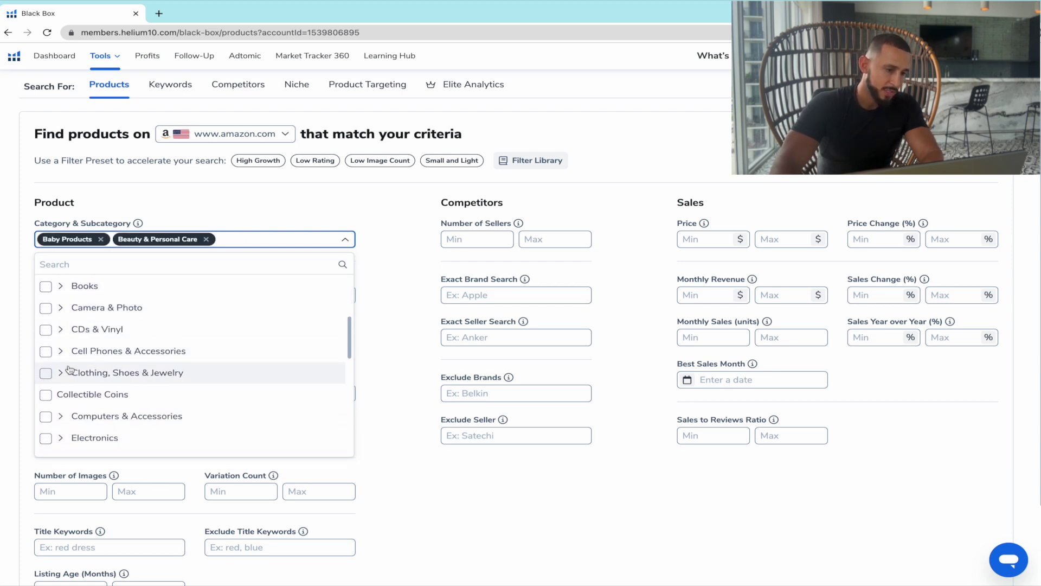
pyautogui.scroll(2, 86, 343)
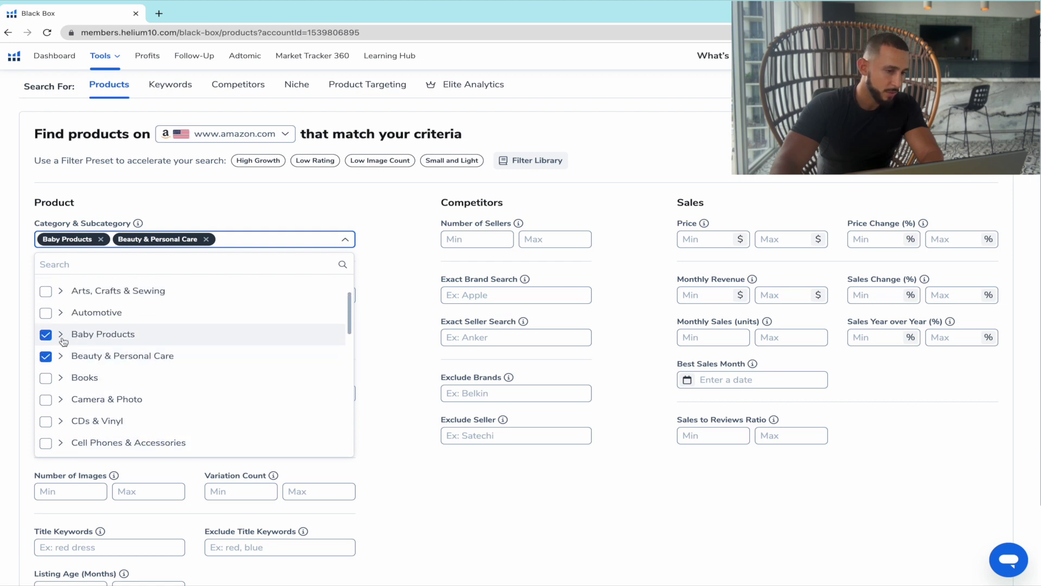
pyautogui.scroll(-3, 82, 326)
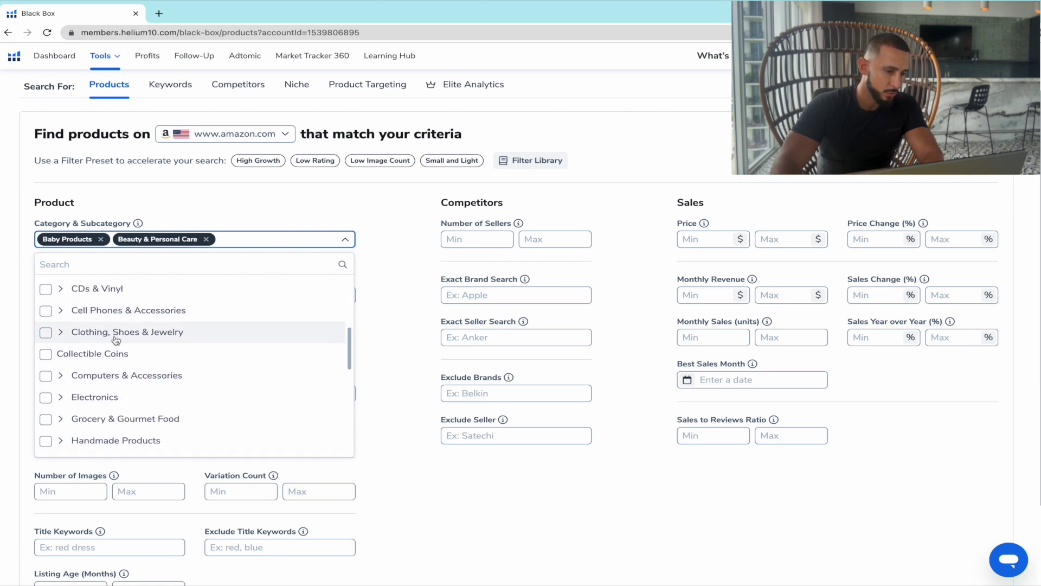
pyautogui.scroll(-2, 109, 369)
pyautogui.click(100, 393)
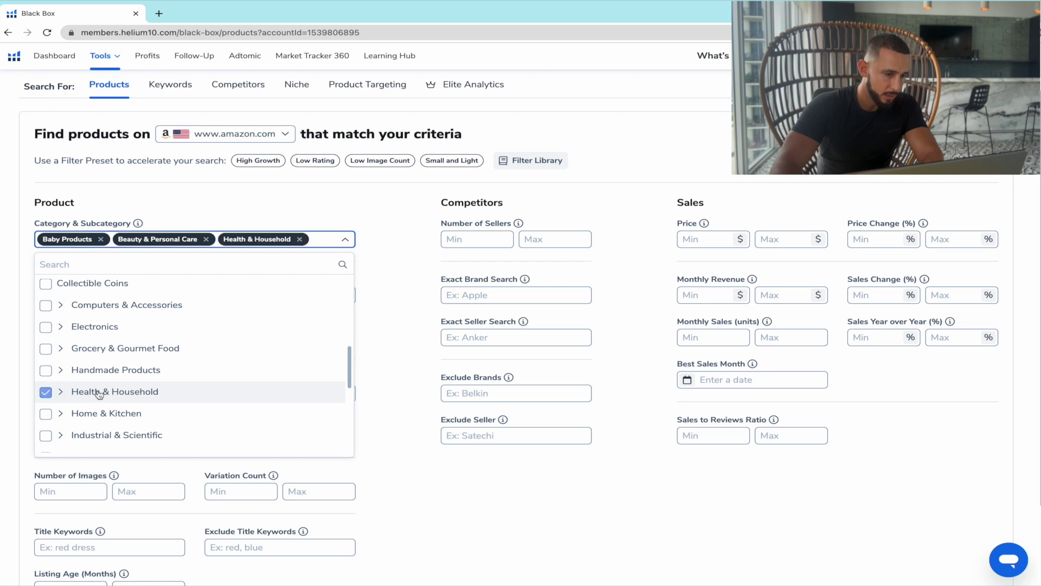
pyautogui.scroll(-1, 109, 396)
pyautogui.click(107, 398)
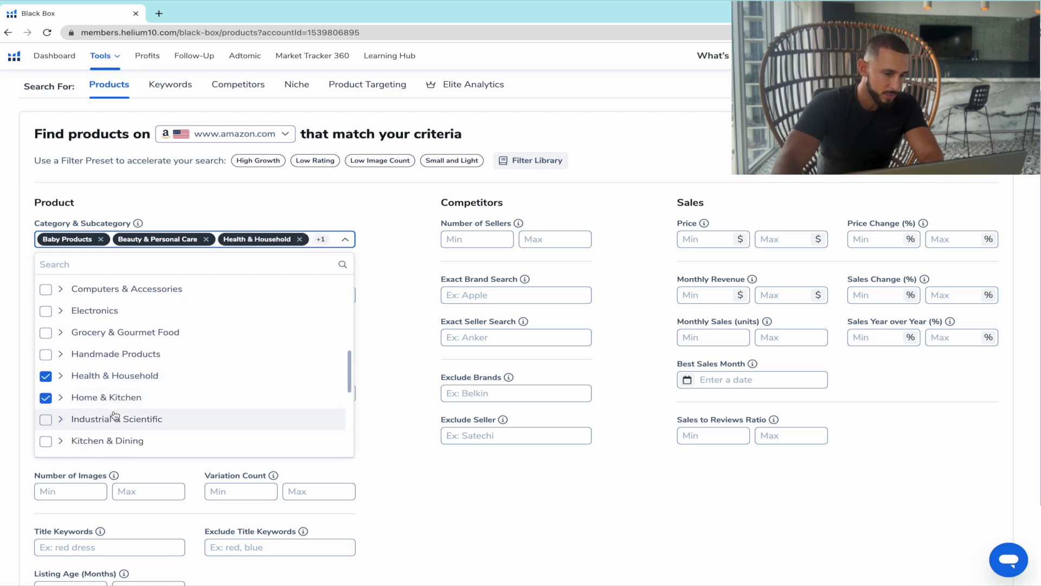
pyautogui.scroll(-1, 115, 416)
pyautogui.click(110, 395)
# - Add Pet Supplies, Office Products and Tools & Home Improvement to the category filter and close the category list
pyautogui.scroll(-3, 105, 374)
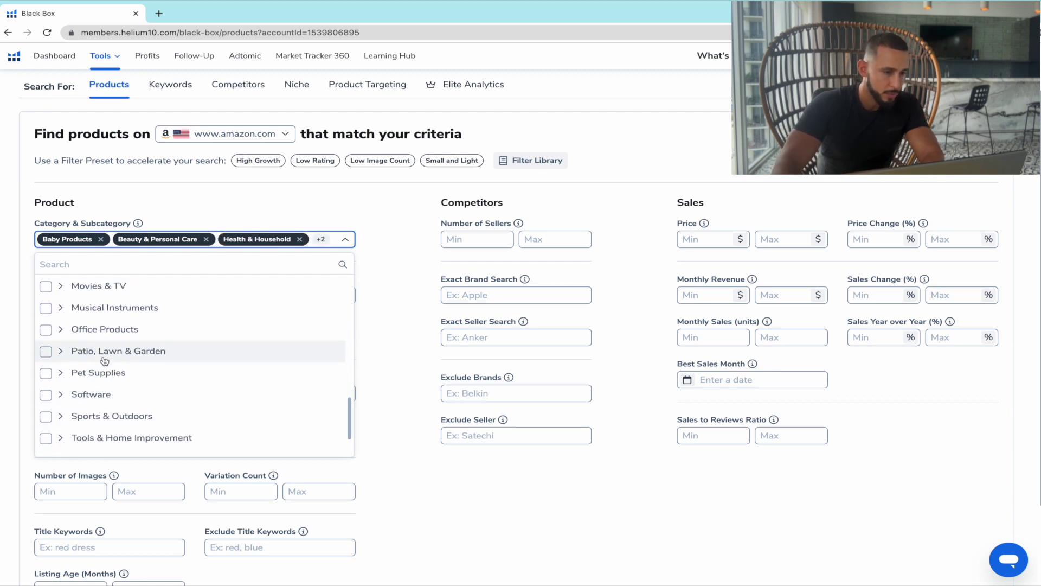
pyautogui.click(129, 374)
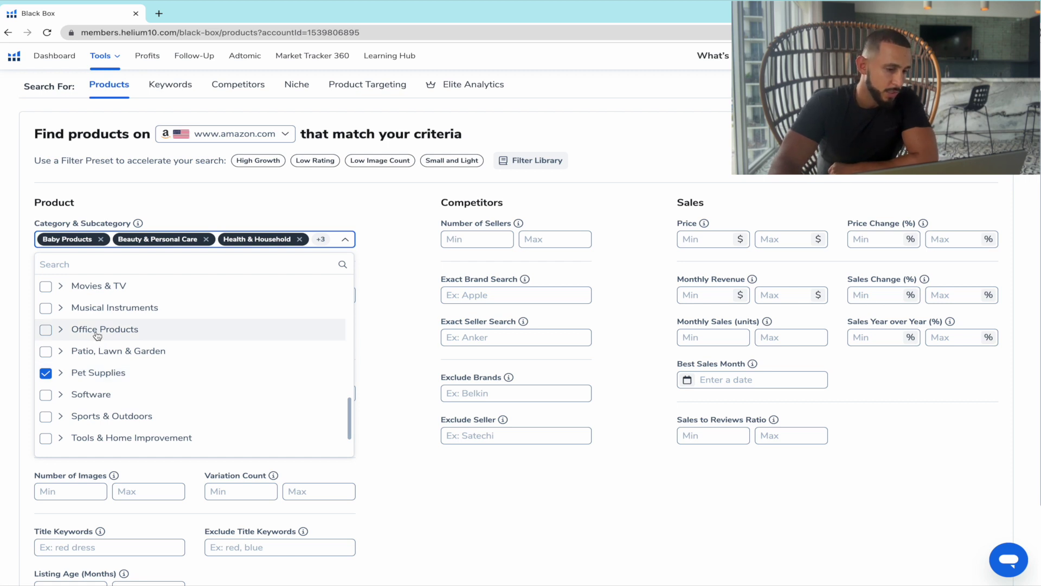
pyautogui.click(98, 336)
pyautogui.scroll(-2, 106, 404)
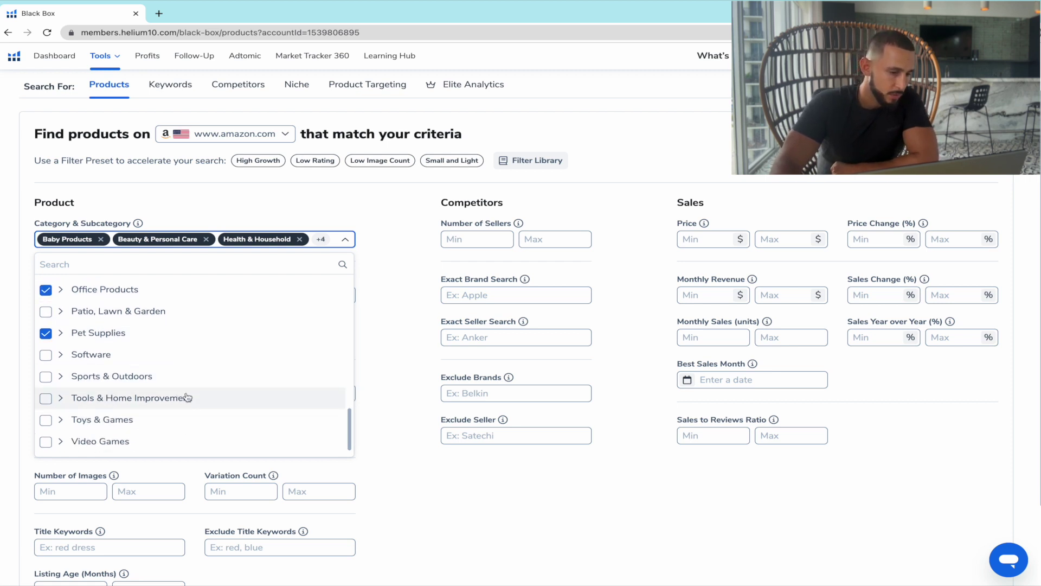
pyautogui.click(165, 398)
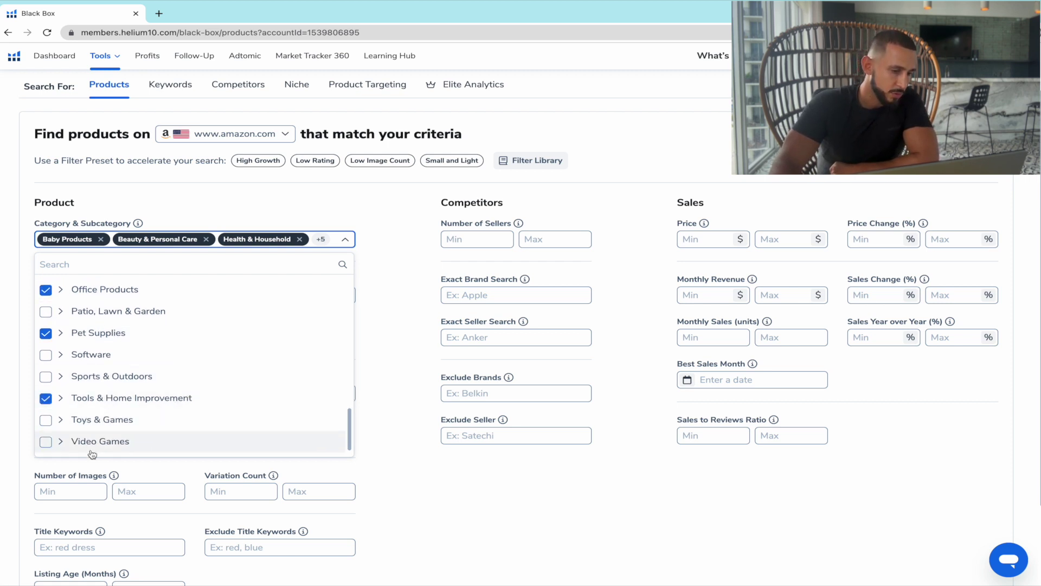
pyautogui.click(401, 473)
# - Set the number of sellers to a minimum of 1 and a maximum of 1
pyautogui.click(496, 233)
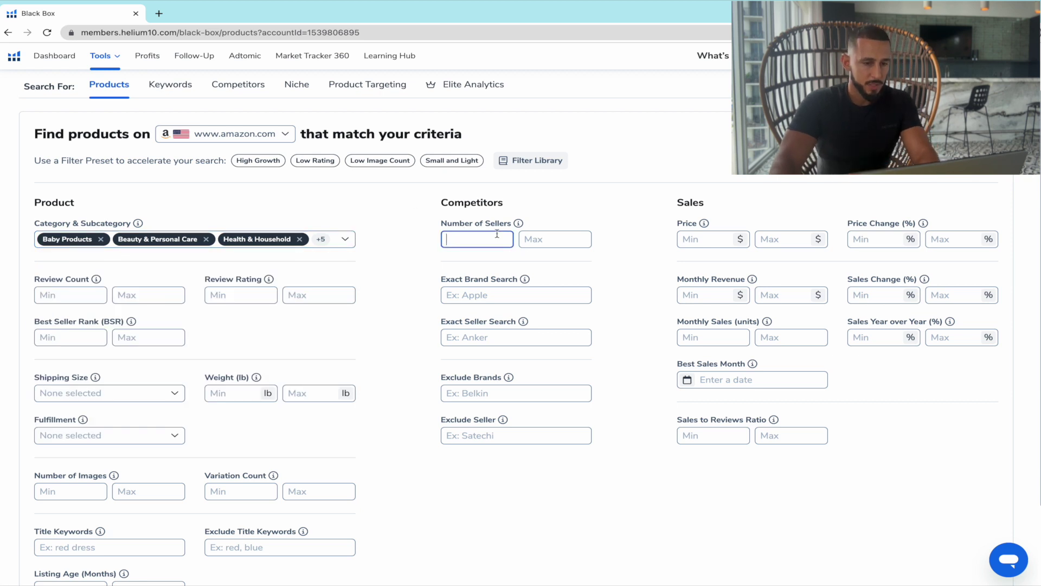
pyautogui.write('1')
pyautogui.click(529, 236)
pyautogui.write('1')
# - Set the product price range to a minimum of $18 and a maximum of $99
pyautogui.click(708, 239)
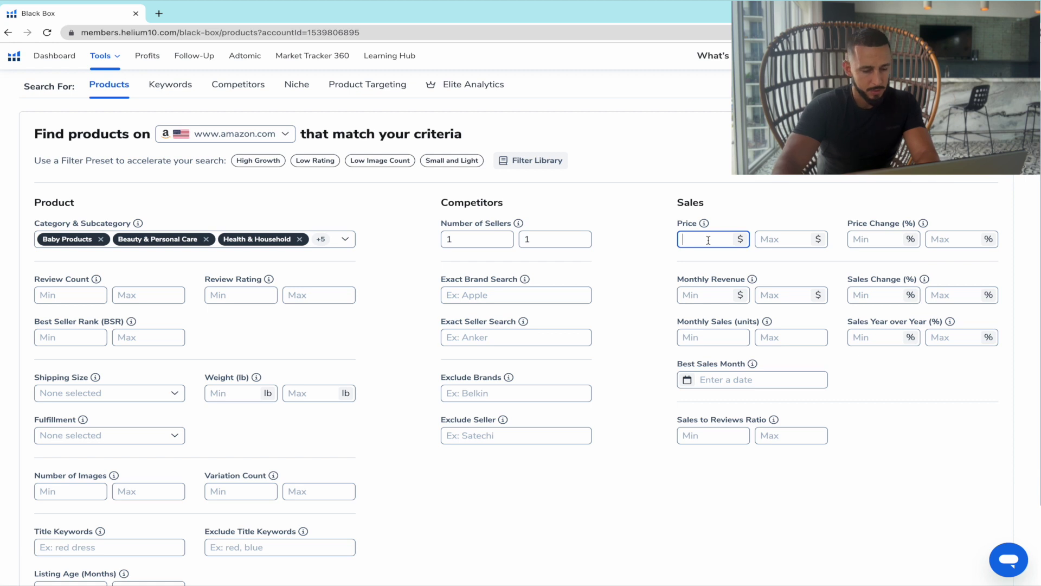
pyautogui.write('18')
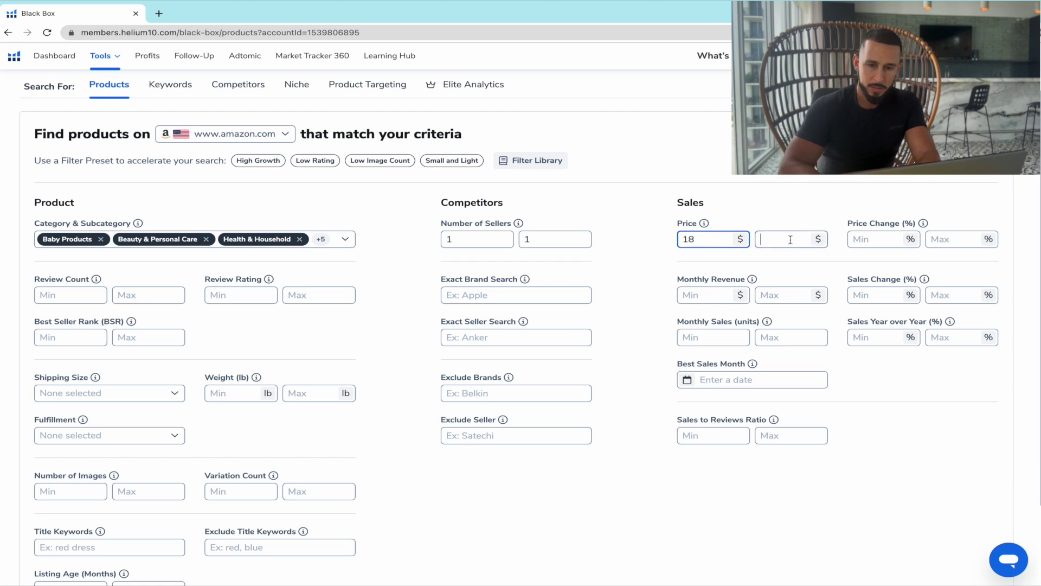
pyautogui.click(790, 239)
pyautogui.write('99')
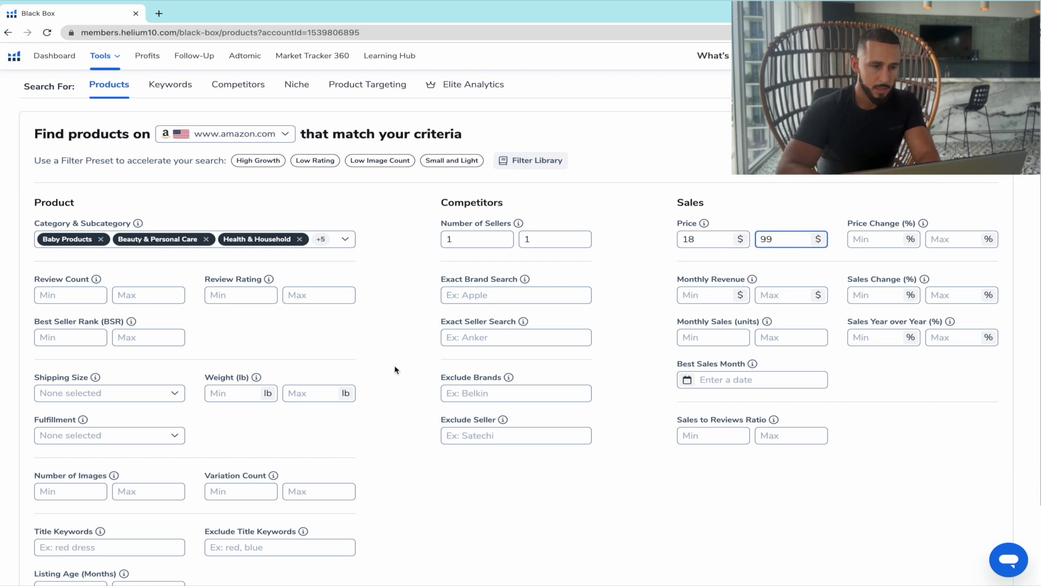
# - Limit the shipping size to Small Standard-Size and Large Standard-Size
pyautogui.click(91, 398)
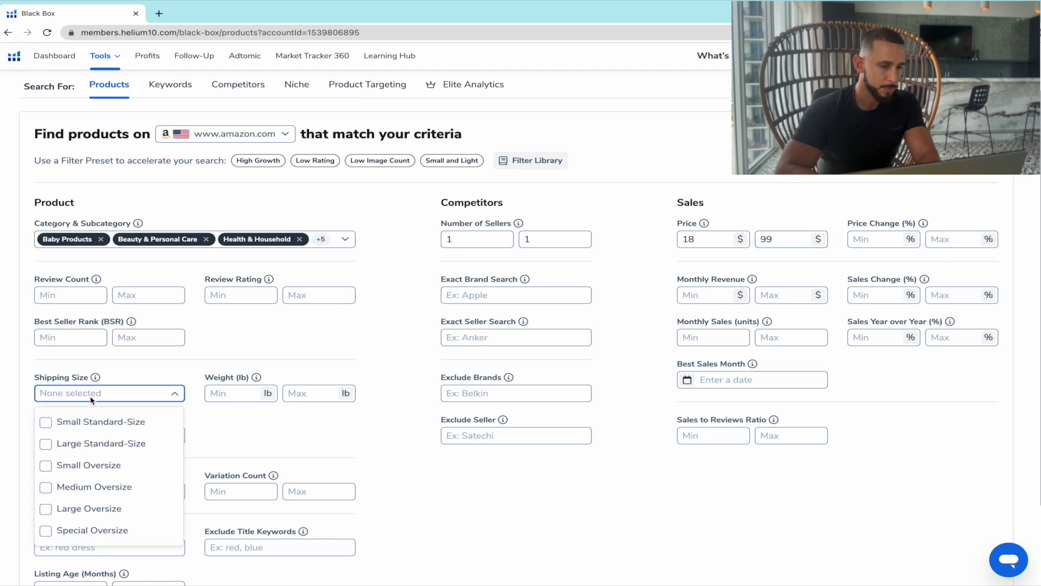
pyautogui.click(86, 432)
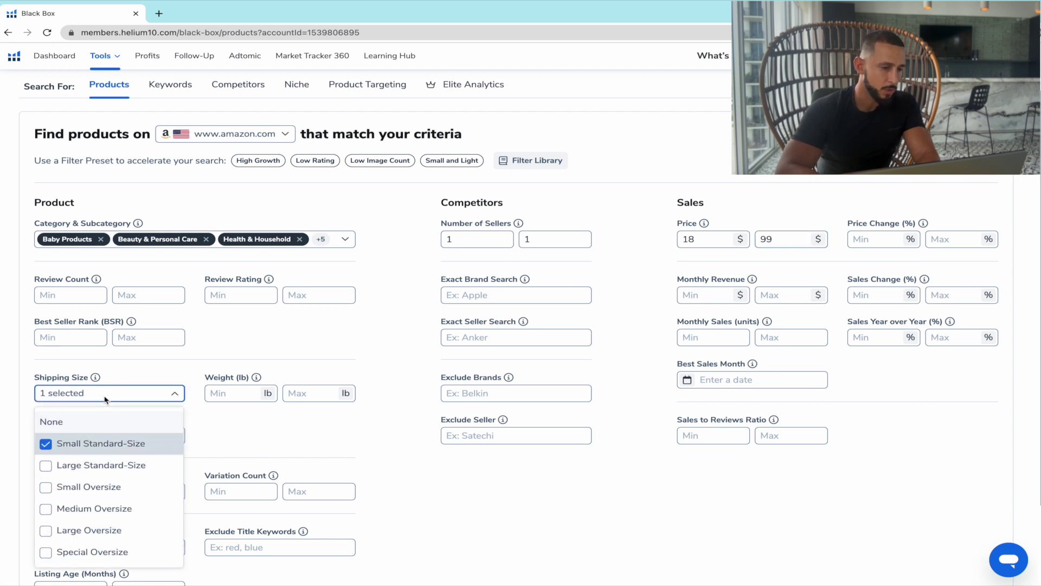
pyautogui.click(105, 465)
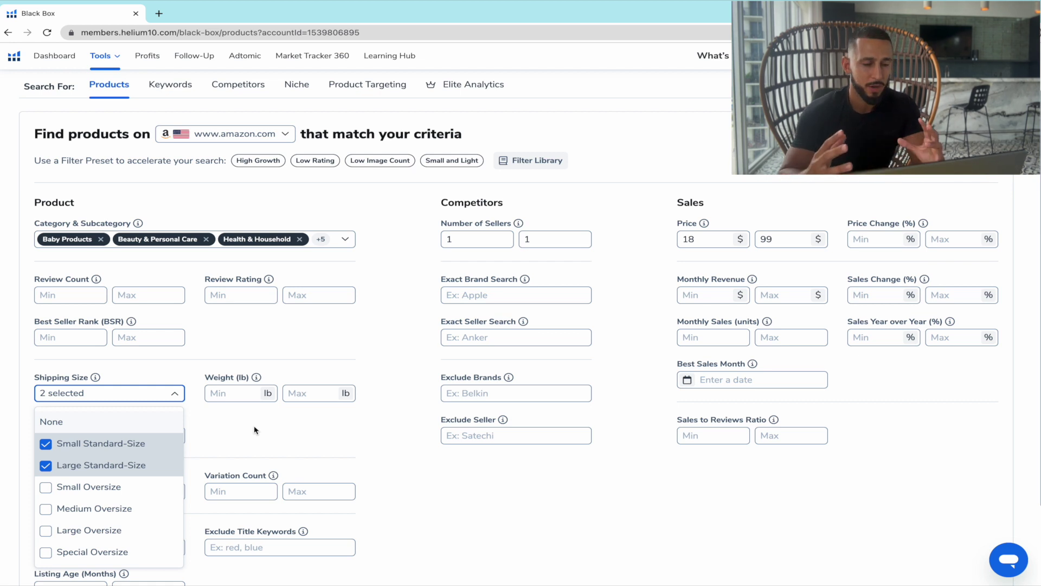
# - Set the maximum weight to 3 lb and the minimum monthly revenue to $8000
pyautogui.press('Tab')
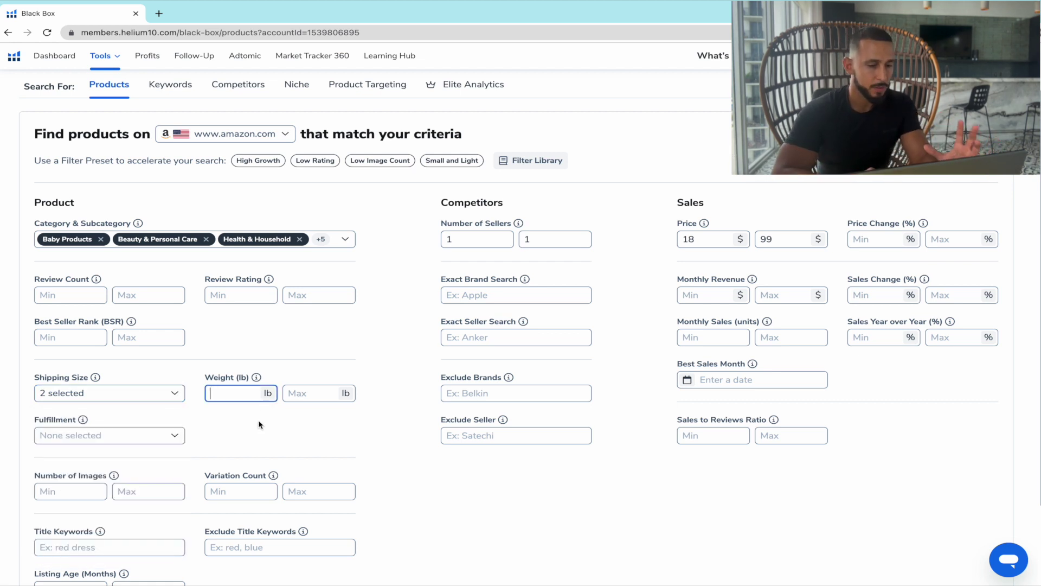
pyautogui.click(320, 401)
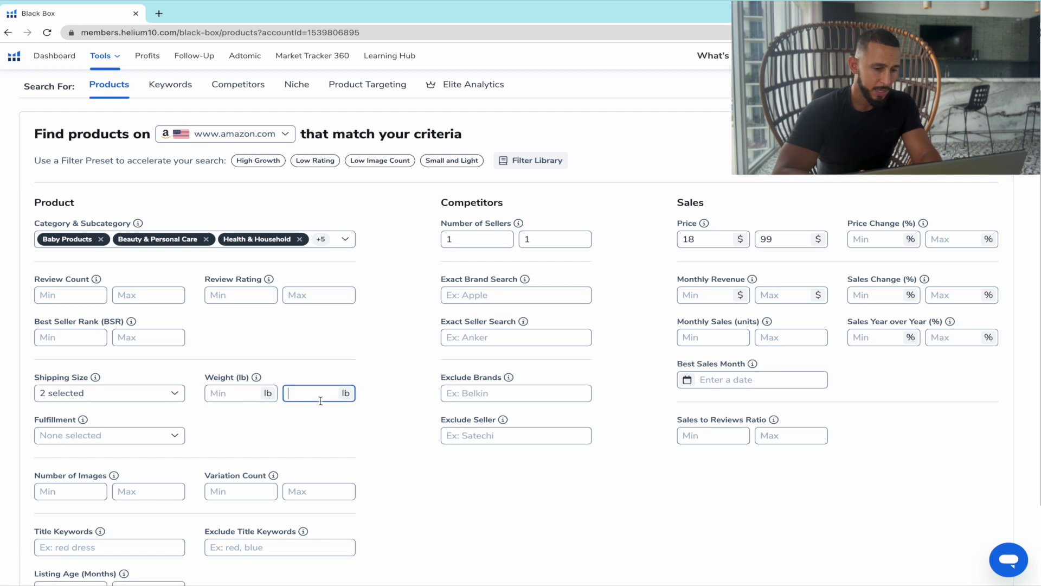
pyautogui.write('3')
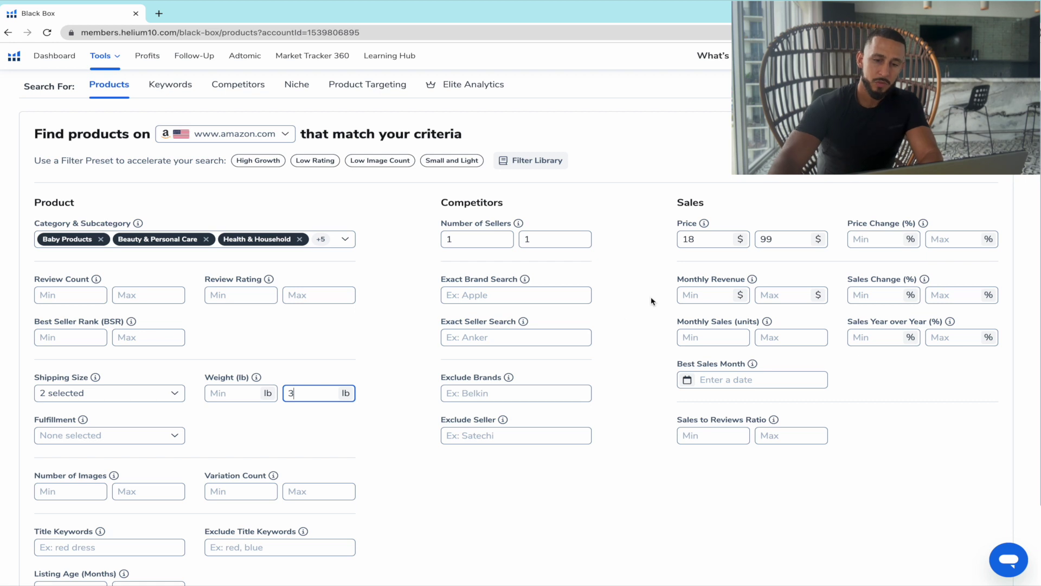
pyautogui.click(689, 295)
pyautogui.write('8000')
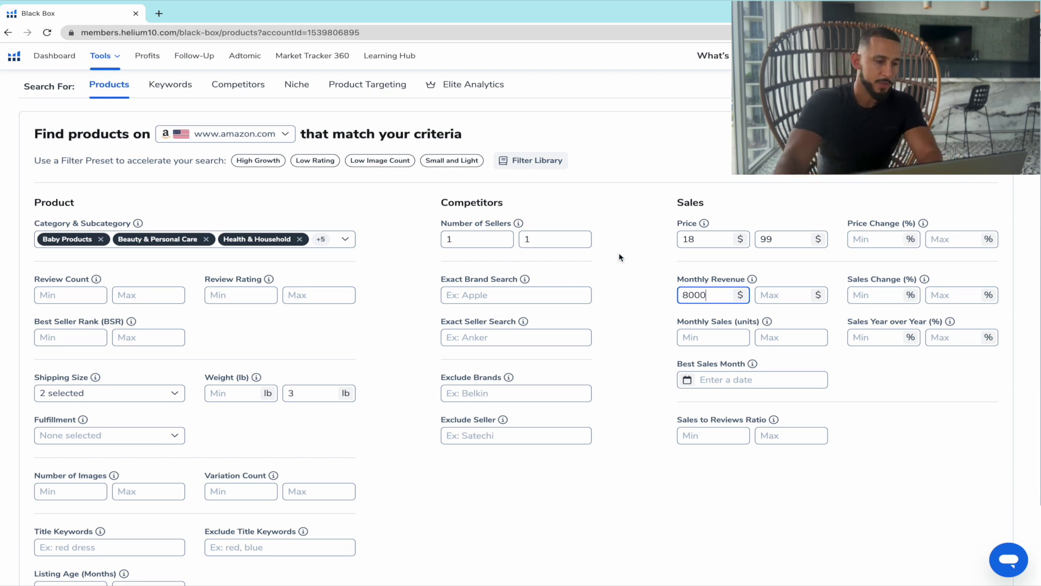
# - Limit the fulfillment filter to FBA and close its option list
pyautogui.scroll(-2, 144, 431)
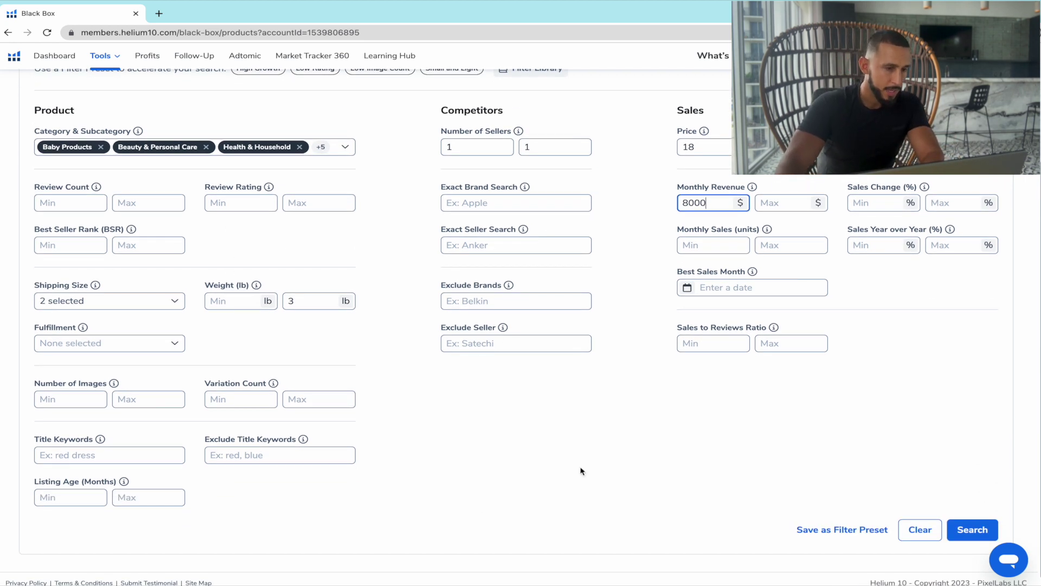
pyautogui.scroll(3, 647, 322)
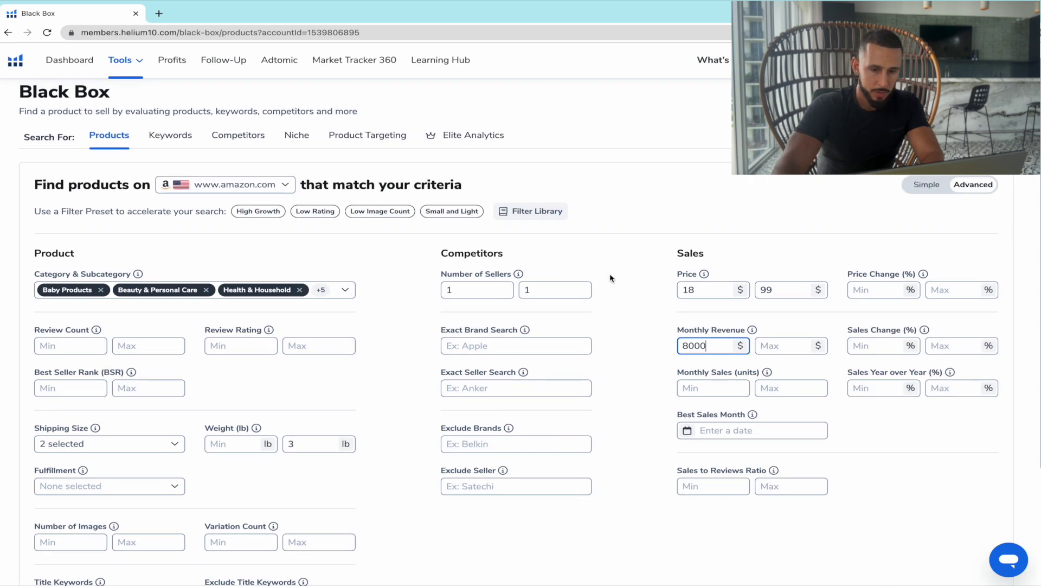
pyautogui.scroll(-2, 208, 408)
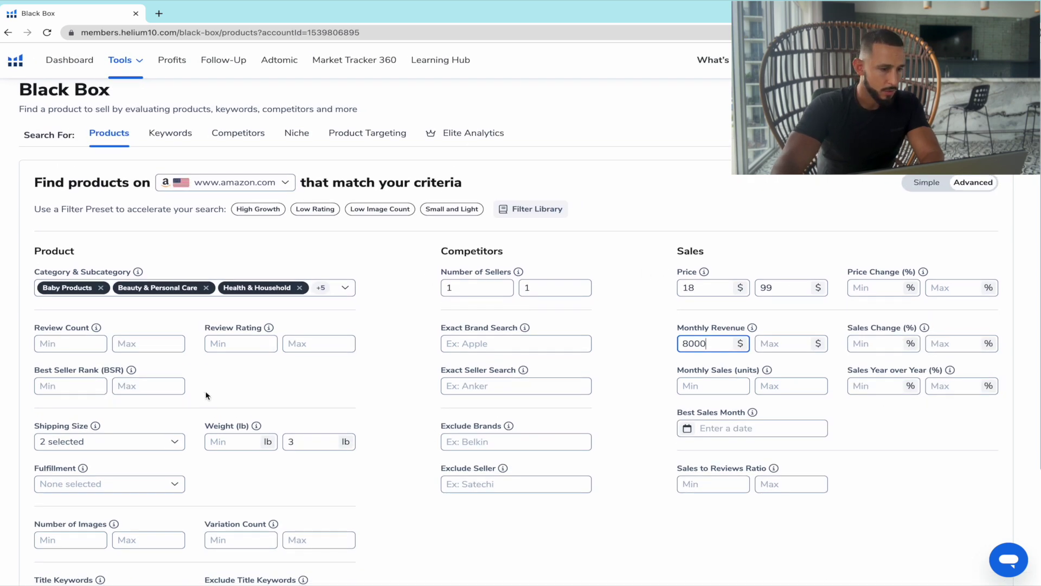
pyautogui.click(106, 434)
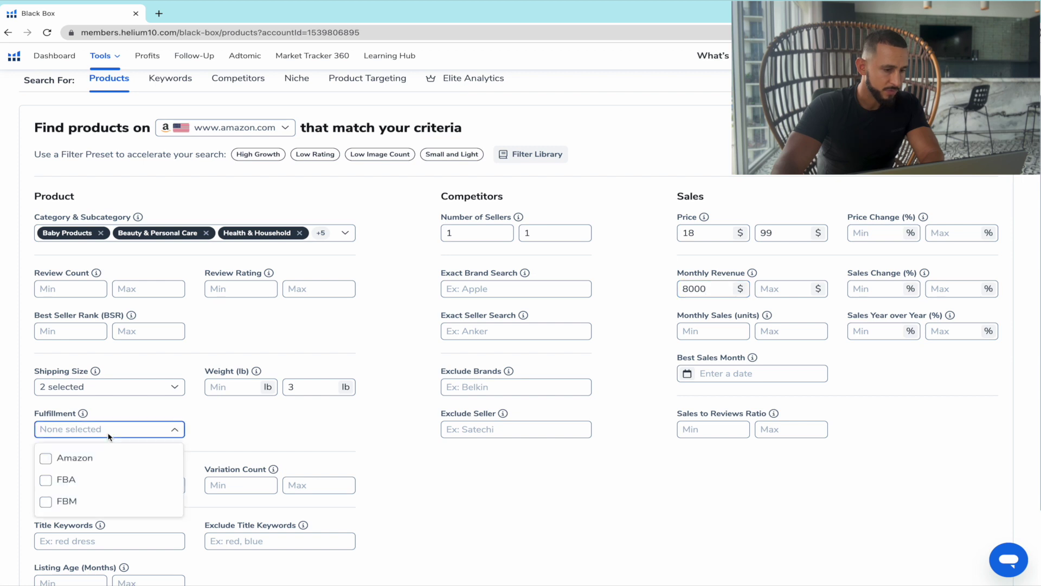
pyautogui.click(68, 481)
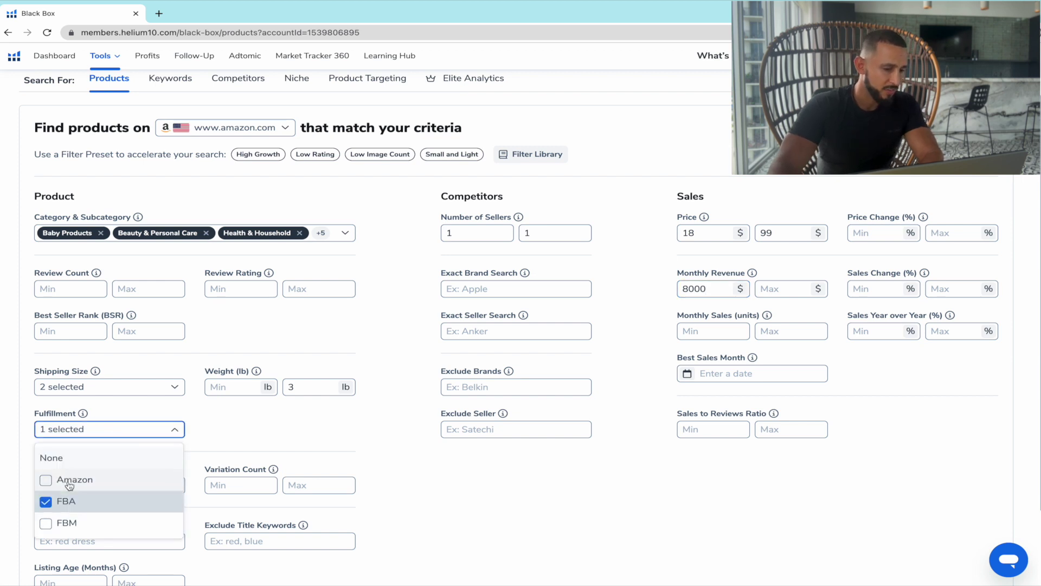
pyautogui.click(312, 437)
pyautogui.click(124, 433)
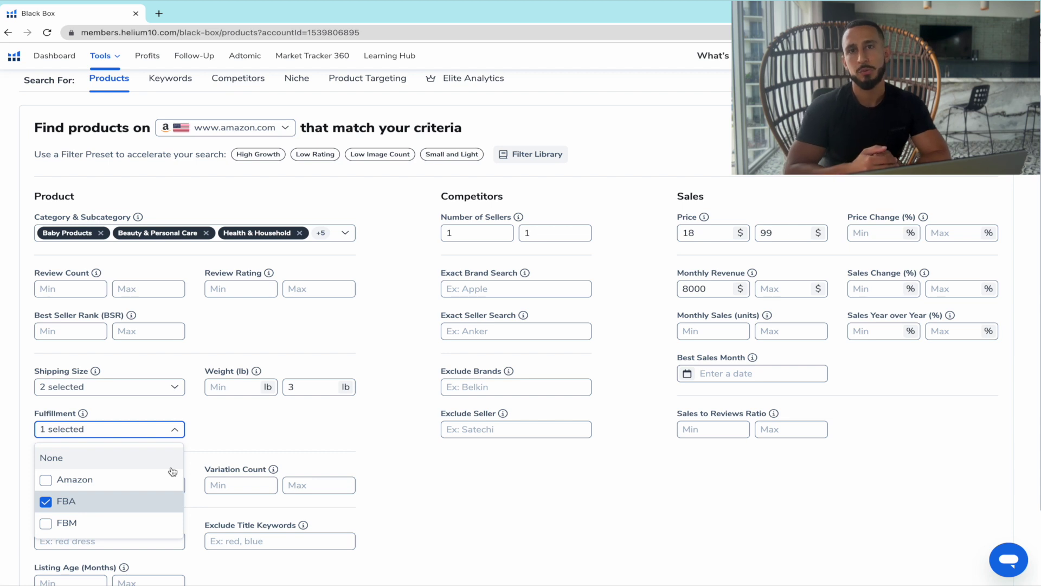
pyautogui.click(421, 437)
pyautogui.click(142, 430)
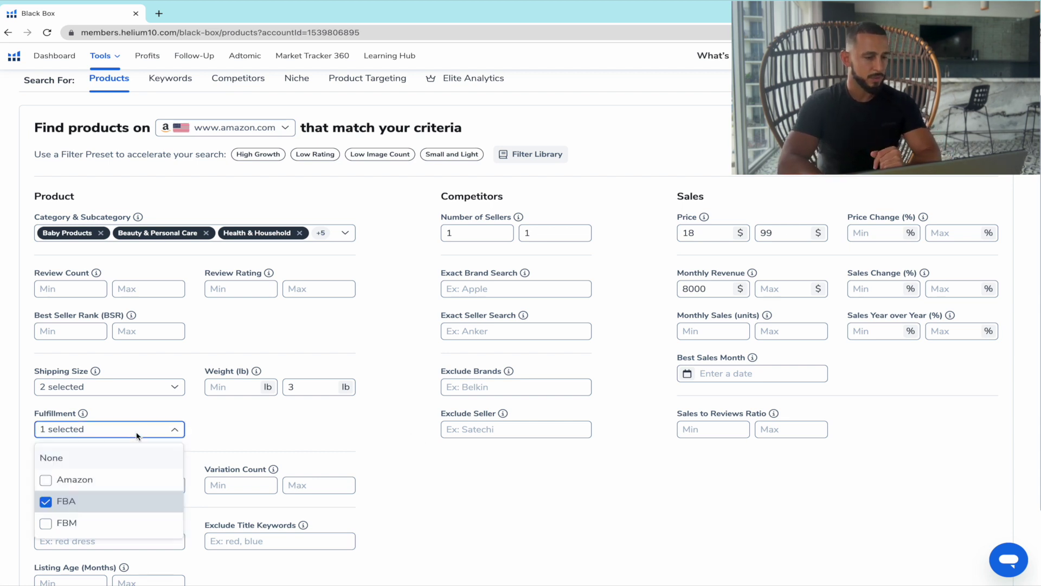
pyautogui.click(482, 449)
# - Run the product search with the chosen filters and look through the first results
pyautogui.scroll(-1, 482, 449)
pyautogui.scroll(-1, 482, 449)
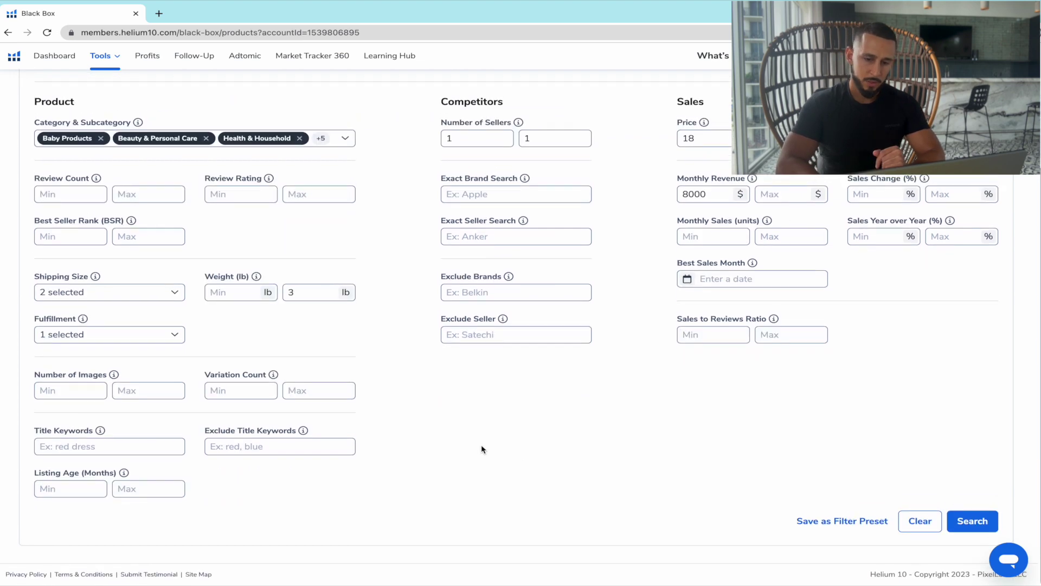
pyautogui.click(979, 521)
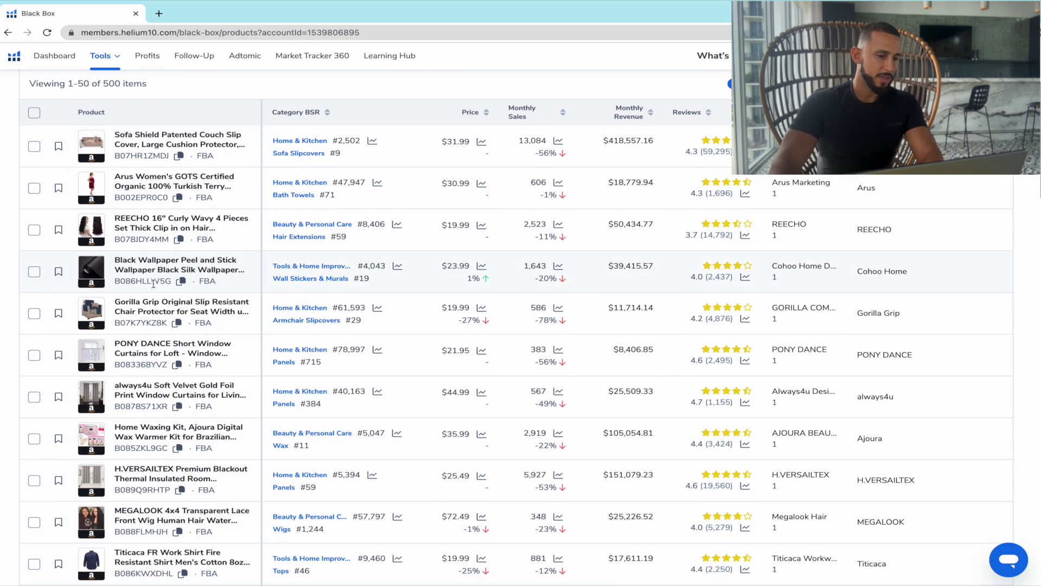
pyautogui.scroll(-2, 153, 283)
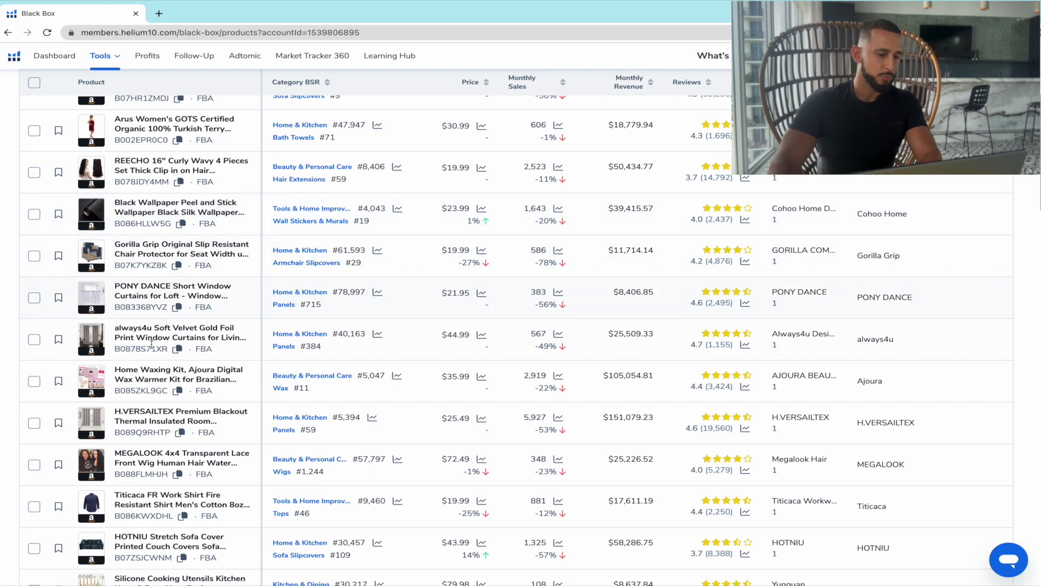
# - Look through the product results and open the Amazon listing of the AVGPD silicone cooking utensils set
pyautogui.scroll(4, 151, 344)
pyautogui.scroll(-2, 148, 264)
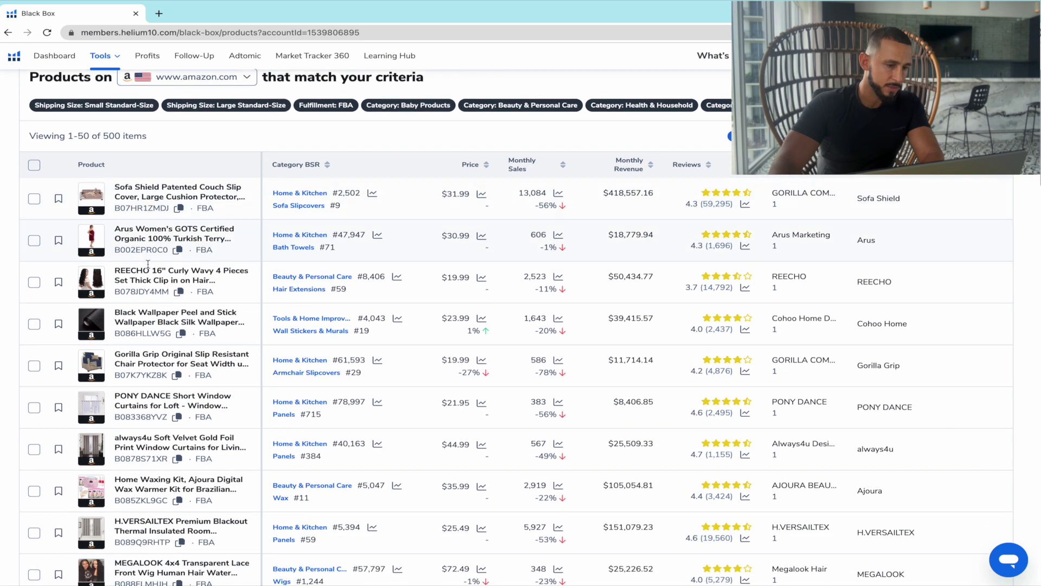
pyautogui.scroll(-6, 148, 265)
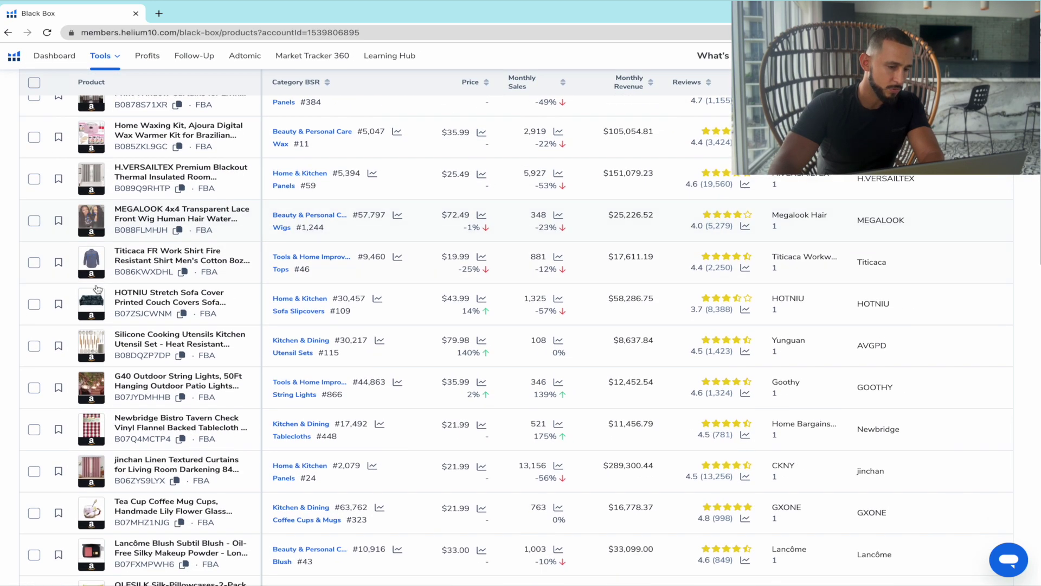
pyautogui.moveTo(95, 336)
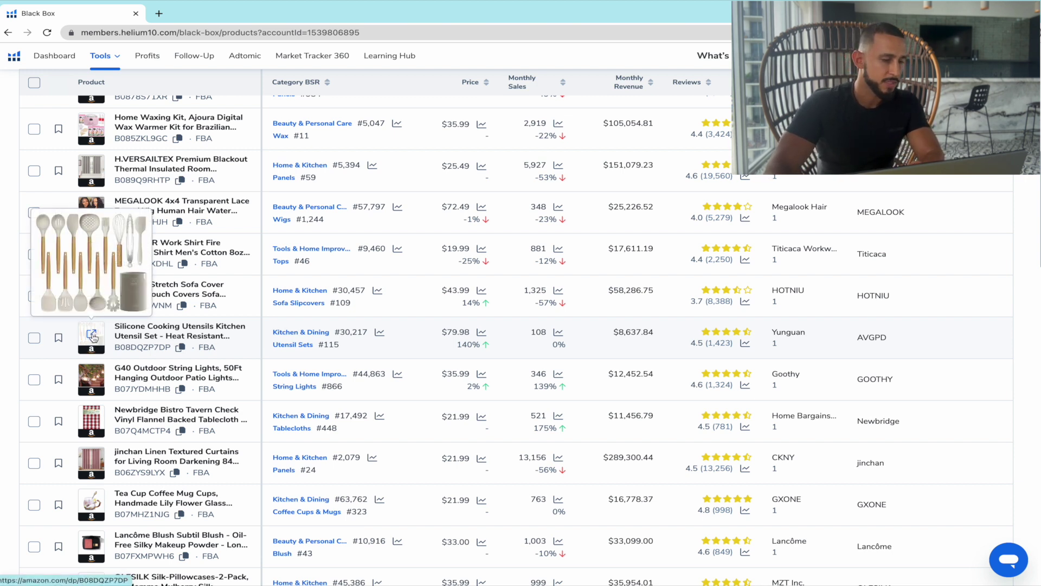
pyautogui.click(92, 335)
# - Open the Amazon listings of the SE SOFTEXLY throw blanket and the Rosecret Twin XL bamboo sheets from the results
pyautogui.scroll(-3, 103, 304)
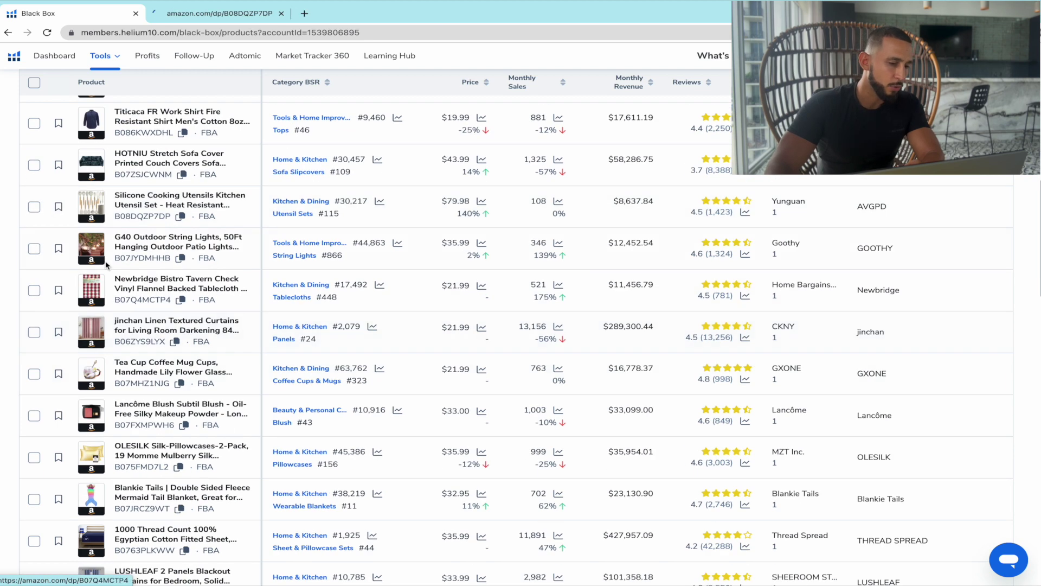
pyautogui.scroll(-2, 116, 380)
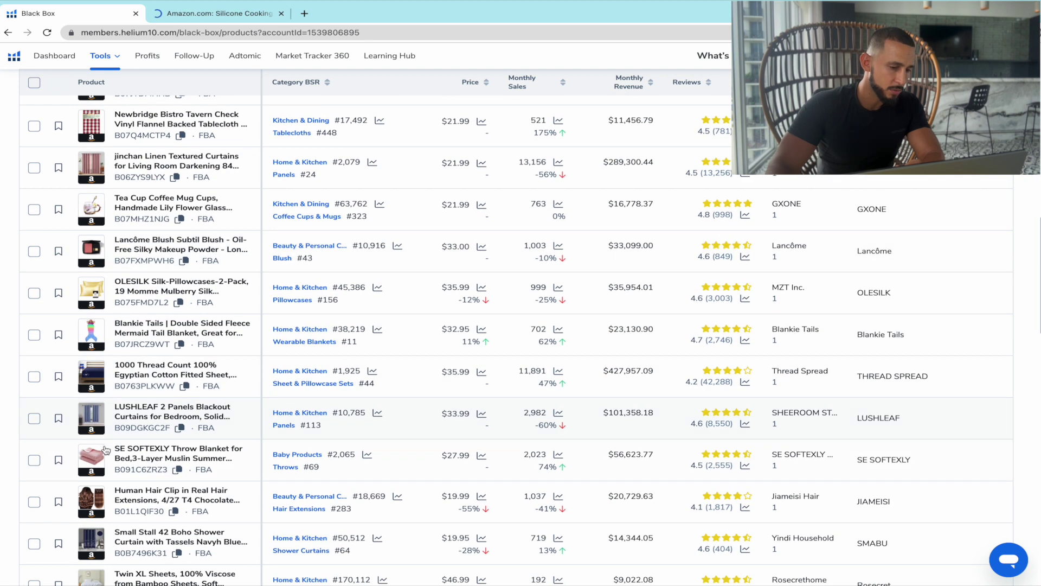
pyautogui.click(93, 460)
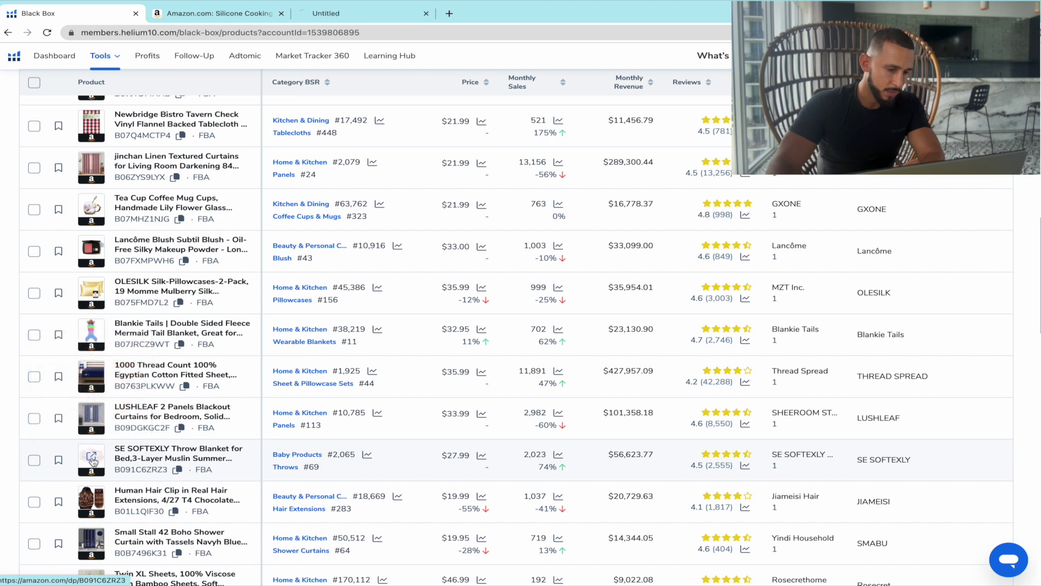
pyautogui.scroll(-1, 97, 465)
pyautogui.scroll(-3, 97, 465)
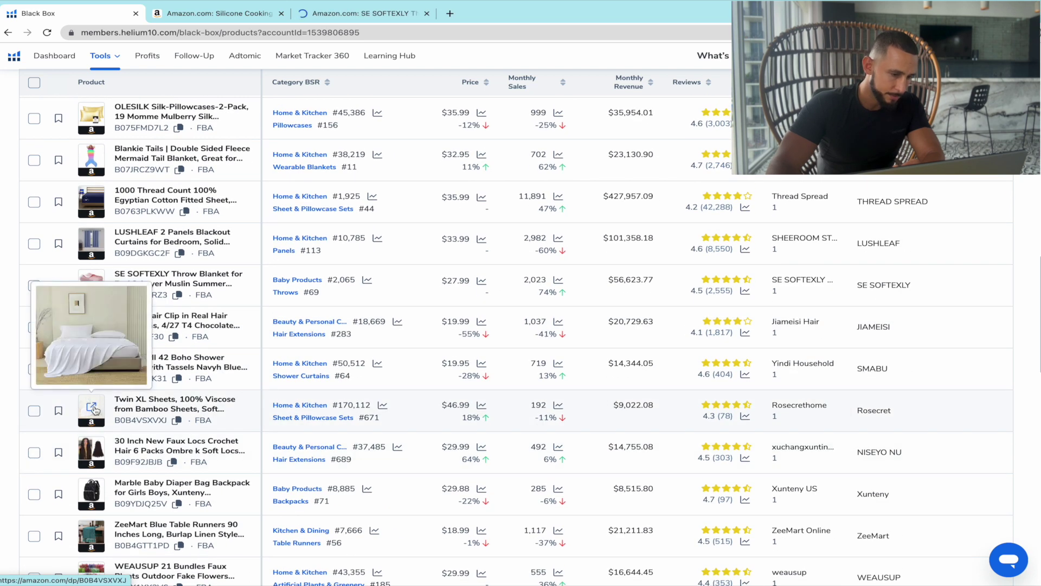
pyautogui.click(92, 410)
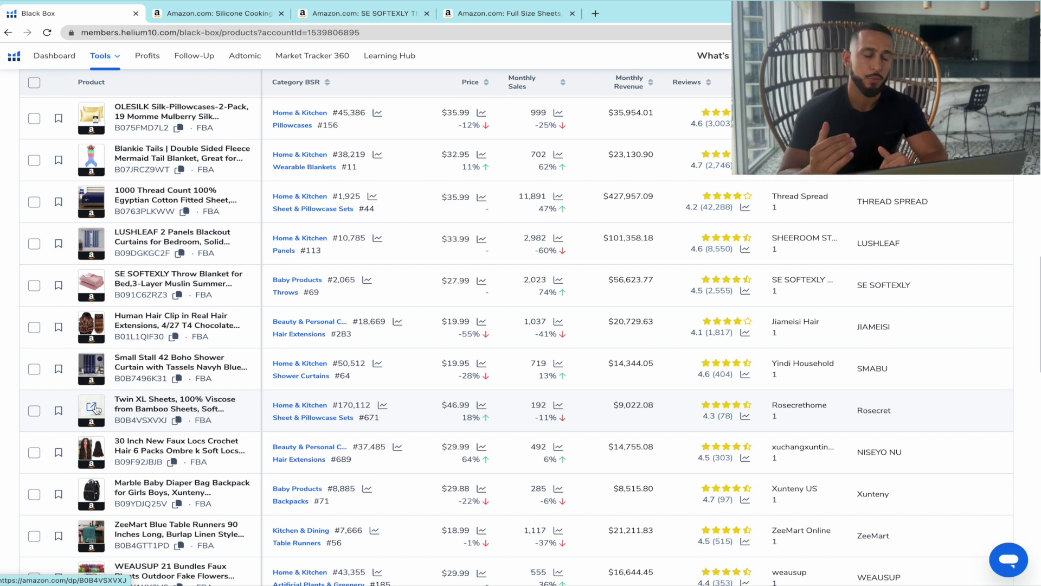
# - Open the Amazon listing of the BULLHUG dog harness from the results
pyautogui.scroll(-2, 48, 478)
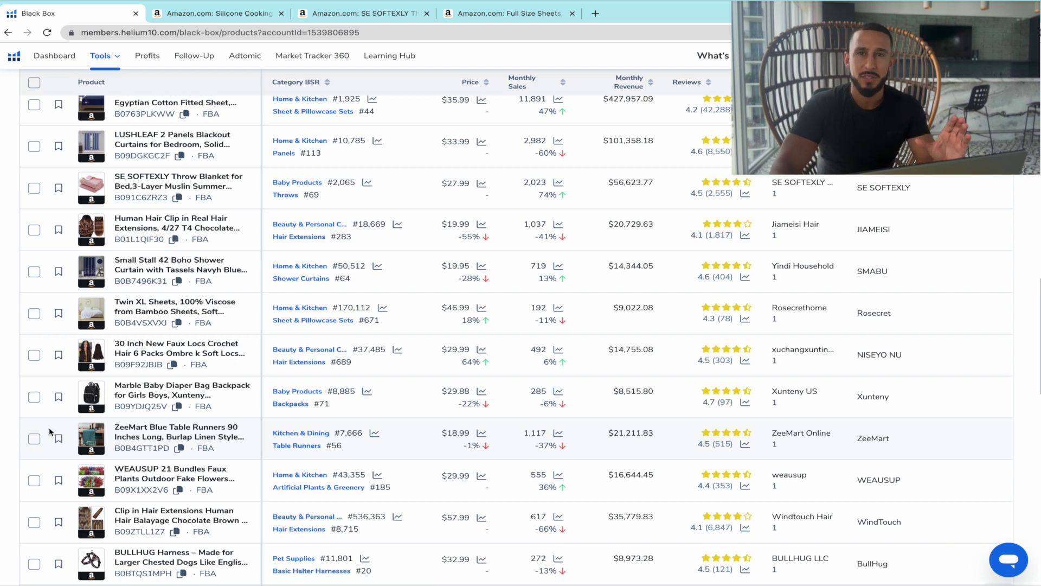
pyautogui.scroll(-3, 45, 491)
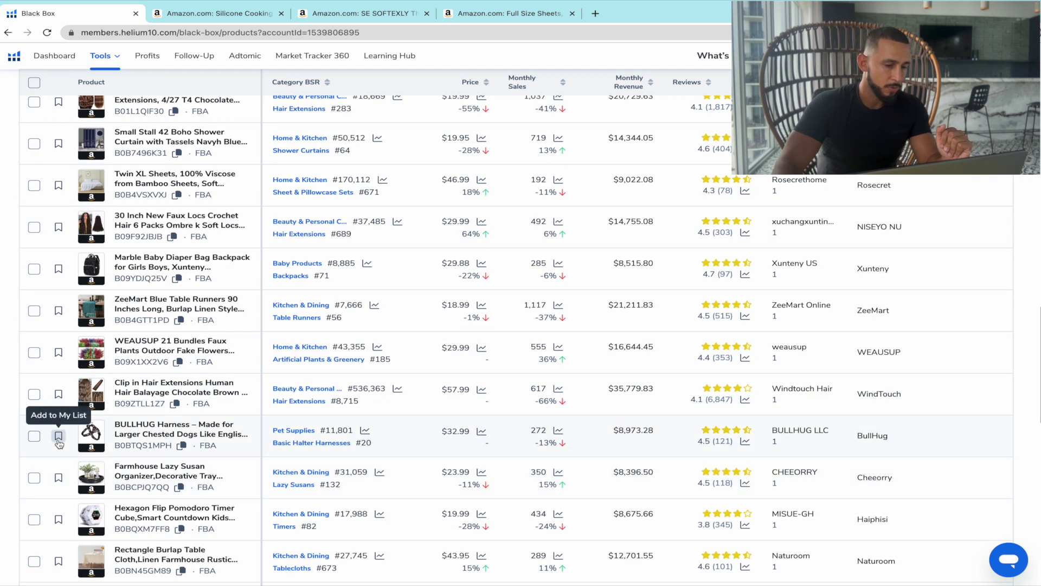
pyautogui.click(84, 441)
# - Look through further product results below the BULLHUG harness, previewing the Agrul preserved rose in a glass dome
pyautogui.scroll(-4, 87, 442)
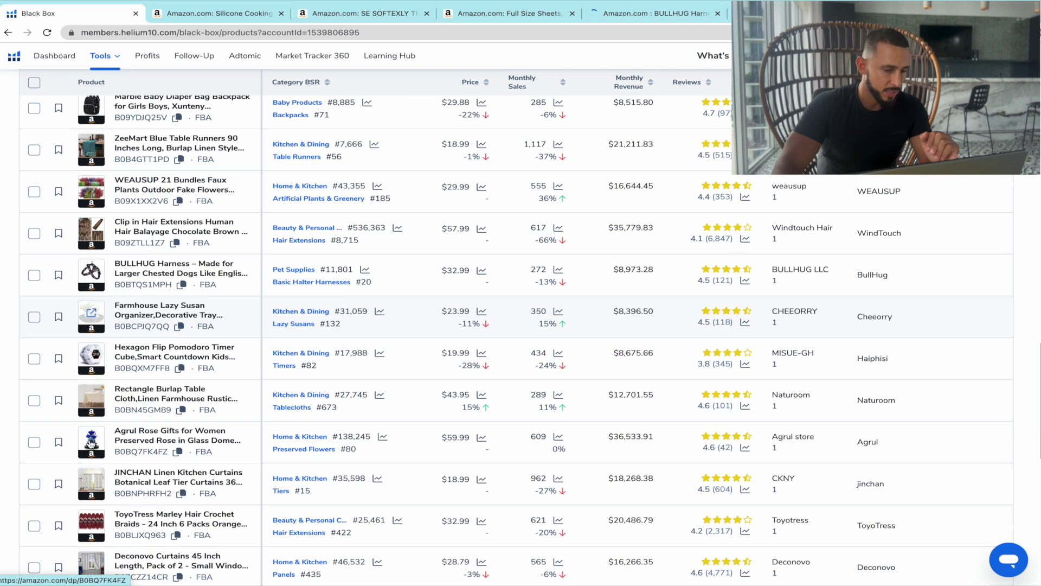
pyautogui.moveTo(87, 442)
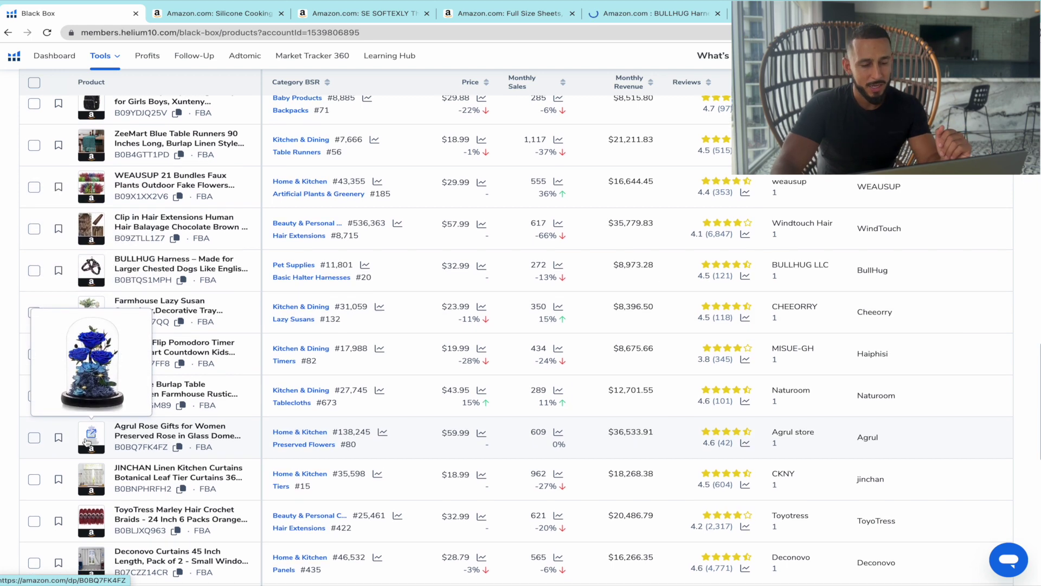
pyautogui.scroll(-1, 86, 442)
pyautogui.moveTo(92, 416)
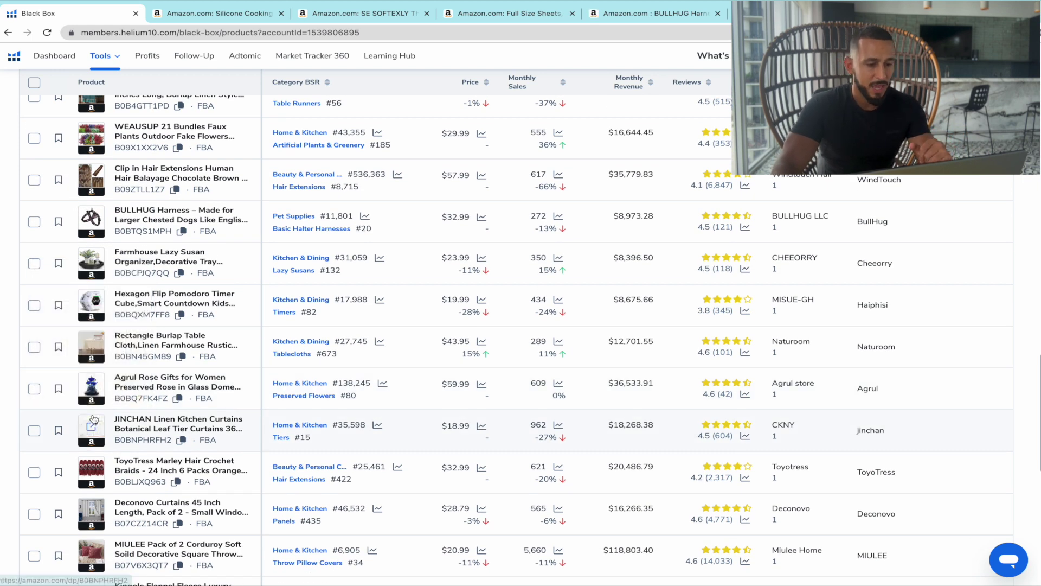
pyautogui.scroll(-4, 91, 415)
pyautogui.scroll(-3, 78, 469)
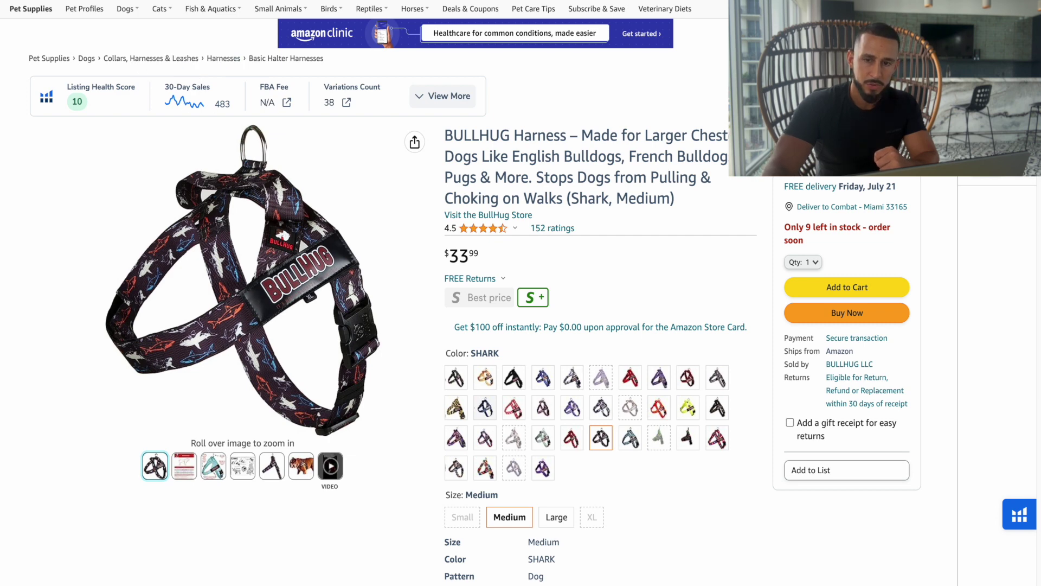
# - Check the 30-day sales chart on the BULLHUG harness's Amazon page, close it, and highlight the listed price
pyautogui.click(173, 106)
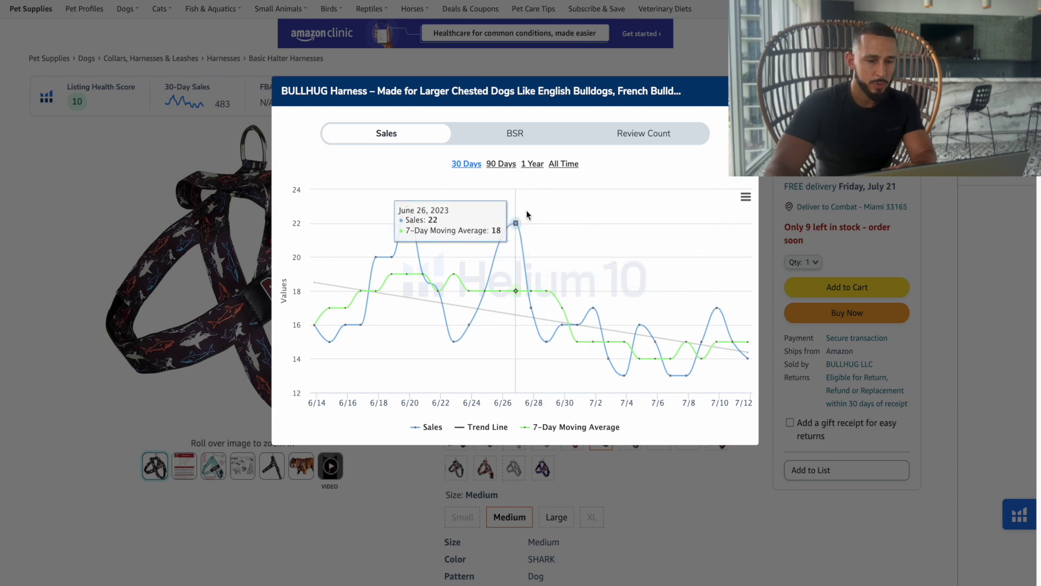
pyautogui.press('Escape')
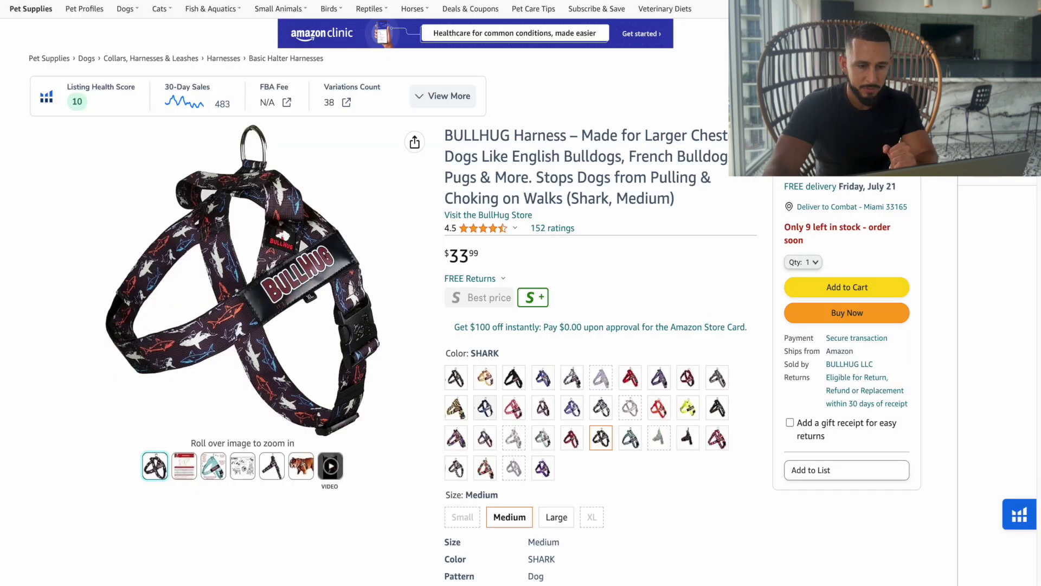
pyautogui.doubleClick(454, 256)
pyautogui.moveTo(495, 260); pyautogui.dragTo(447, 255)
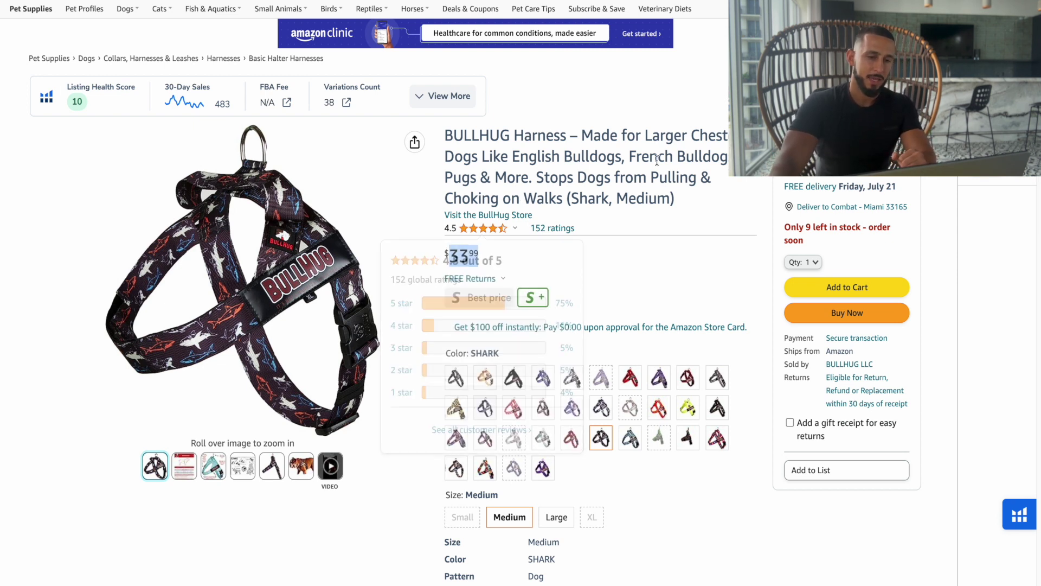
pyautogui.moveTo(449, 255); pyautogui.dragTo(464, 256)
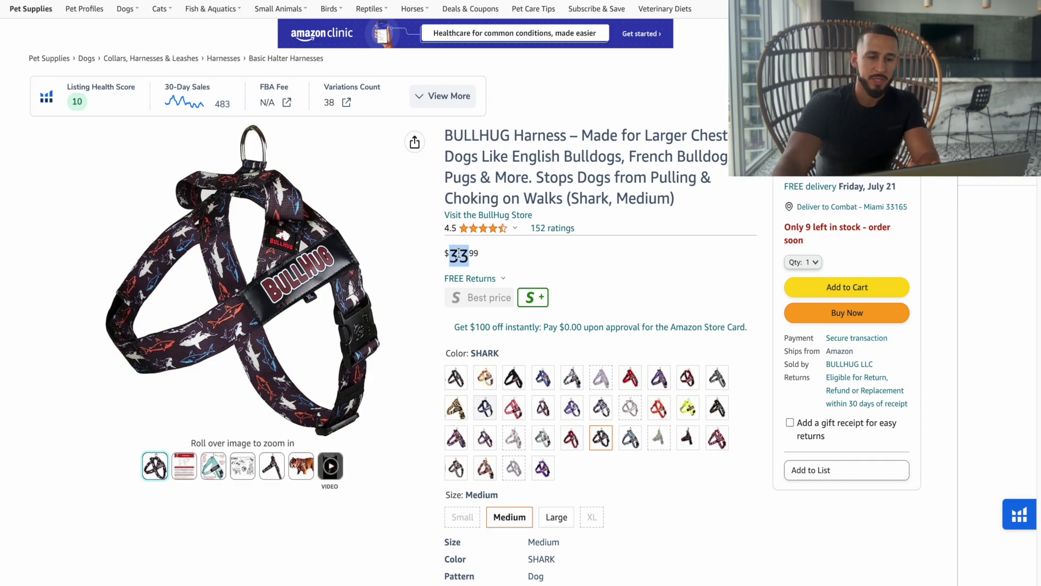
pyautogui.click(479, 228)
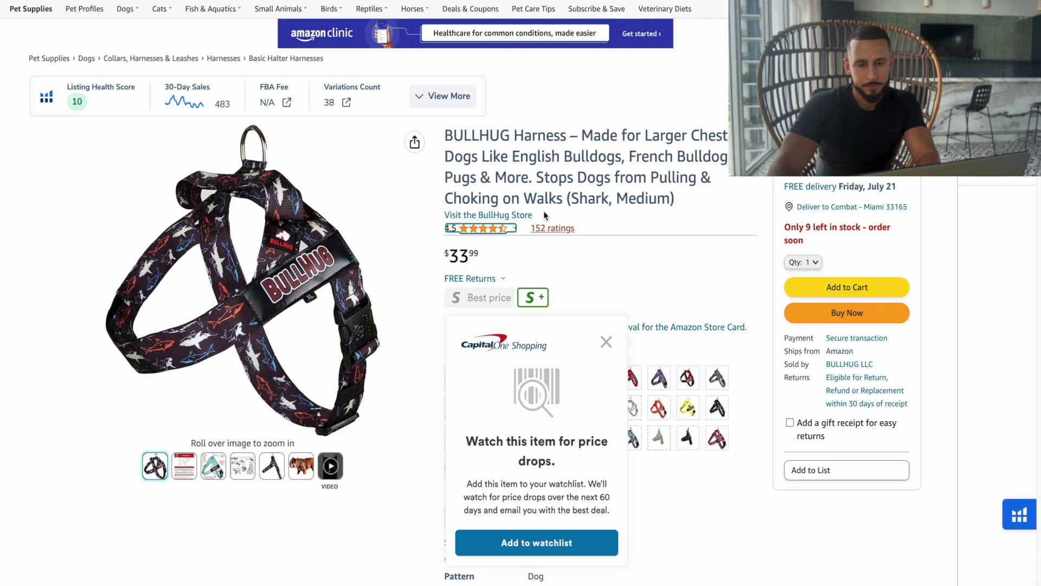
pyautogui.click(561, 170)
pyautogui.doubleClick(482, 256)
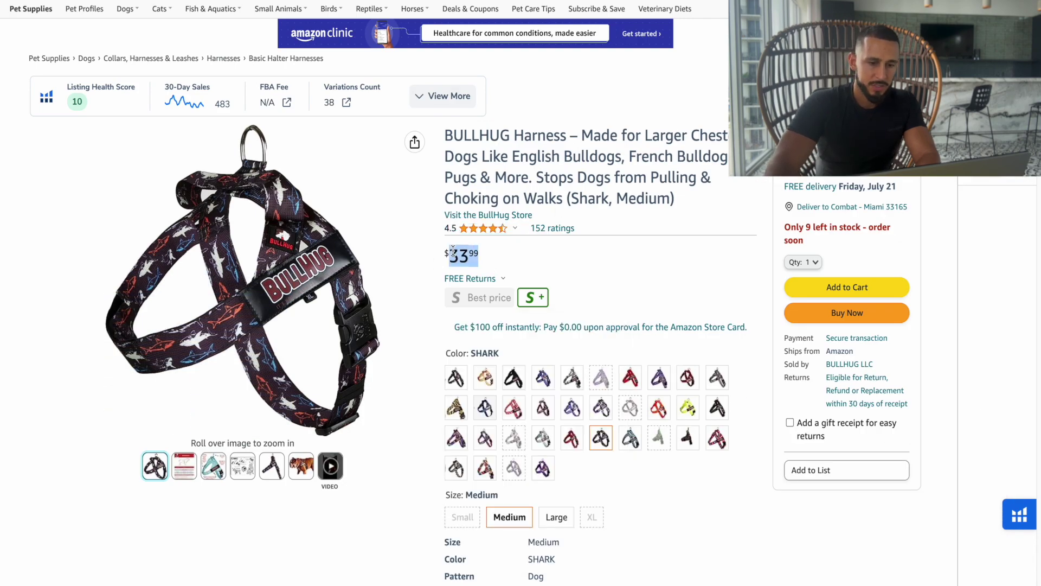
pyautogui.click(454, 252)
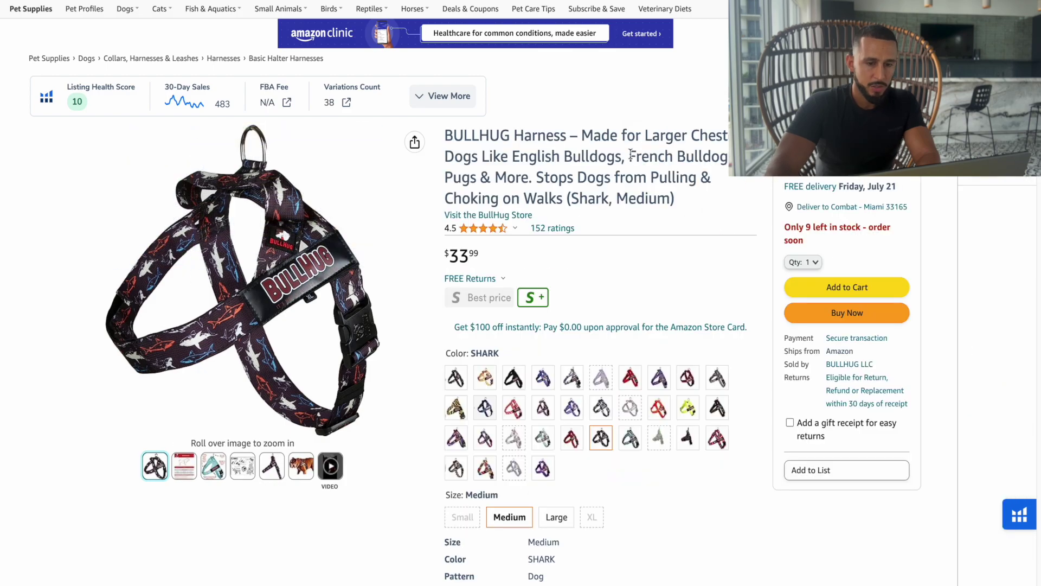
# - Look over the harness's color and size options, item description and product image
pyautogui.scroll(-3, 468, 111)
pyautogui.scroll(-3, 491, 109)
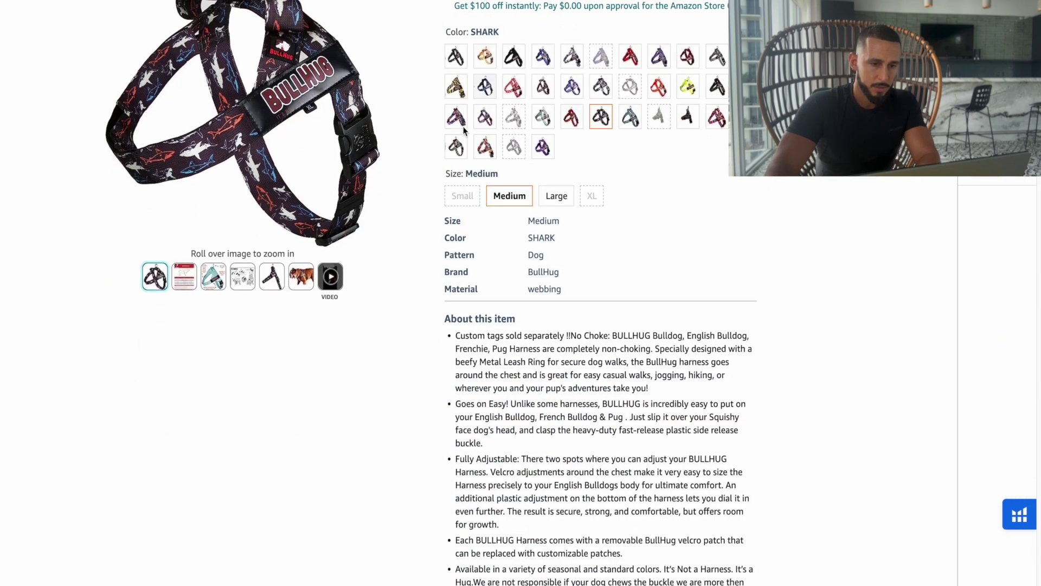
pyautogui.scroll(4, 315, 130)
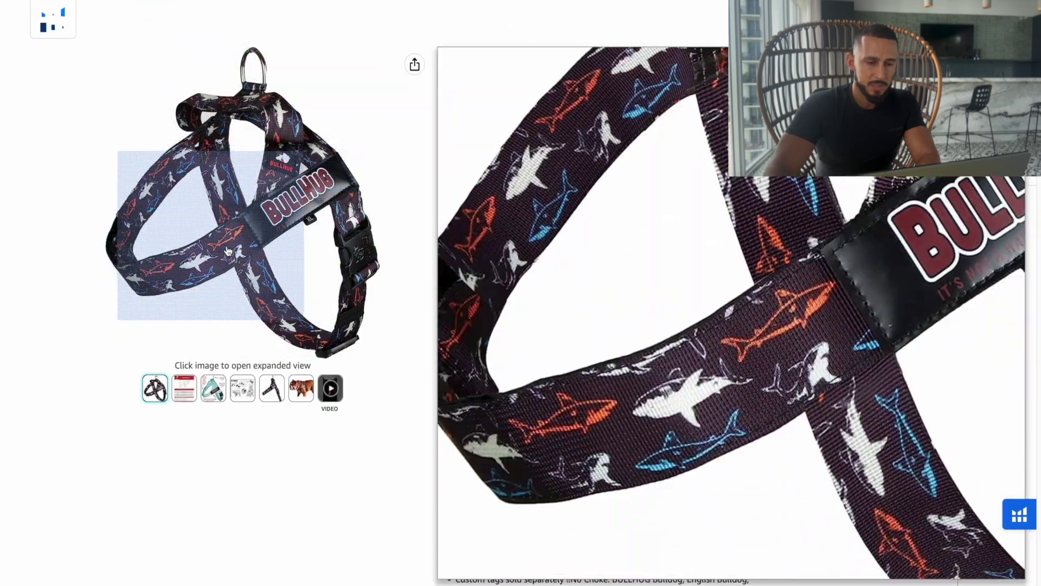
pyautogui.scroll(1, 212, 233)
# - Open Alibaba in a new browser tab and search for "frenchie bulldog harness"
pyautogui.hotkey('ctrl', 't')
pyautogui.write('aliba')
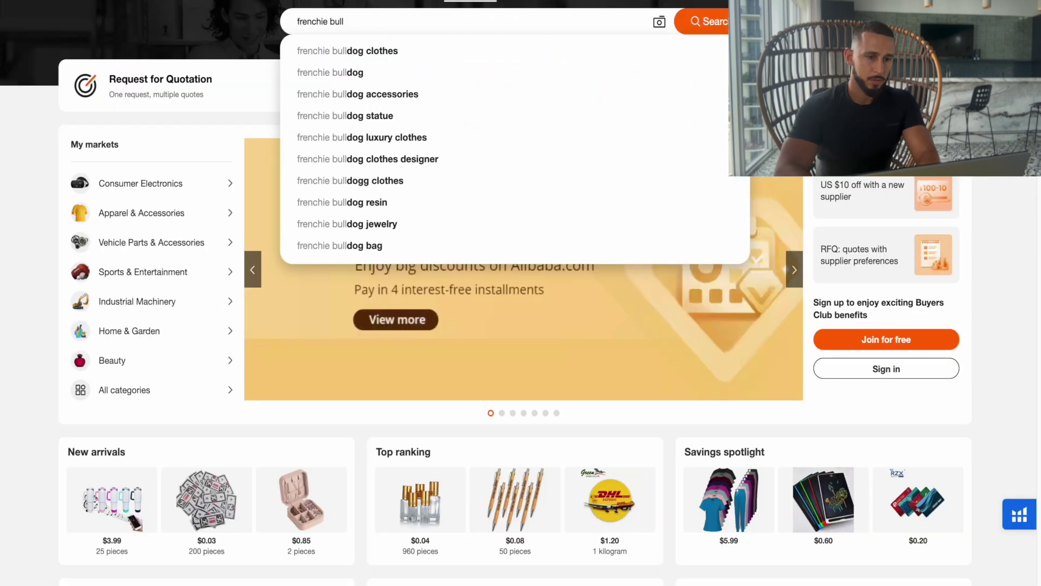
pyautogui.write('do')
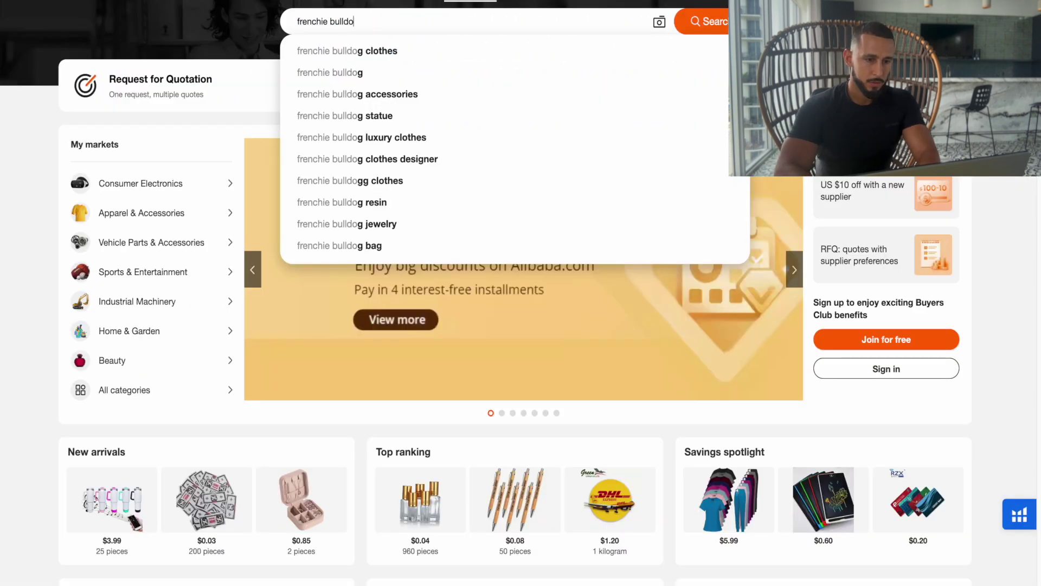
pyautogui.write('g harness')
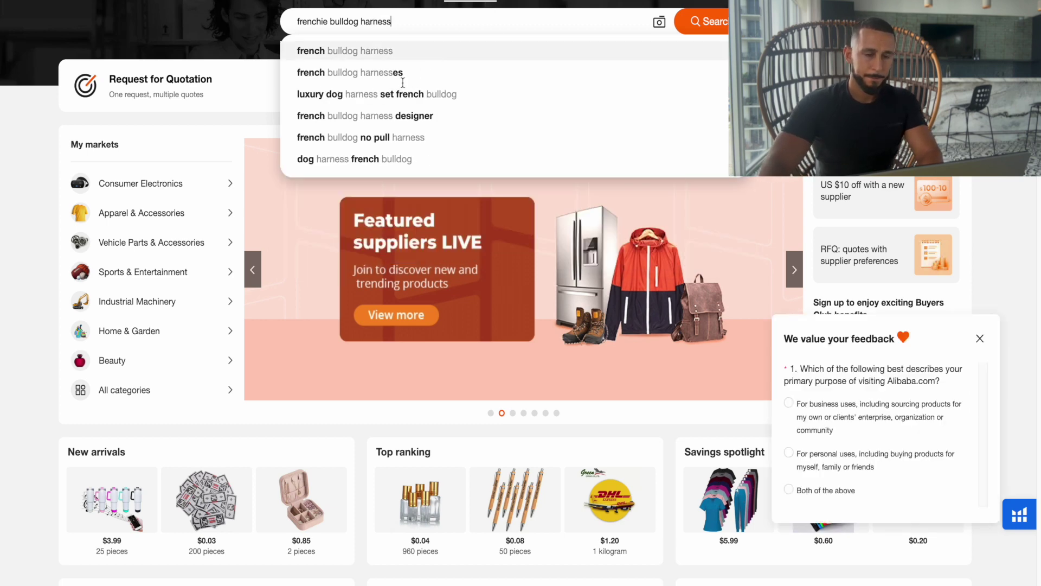
pyautogui.press('Return')
# - Filter the Alibaba harness results to a maximum price of 4
pyautogui.scroll(-5, 154, 302)
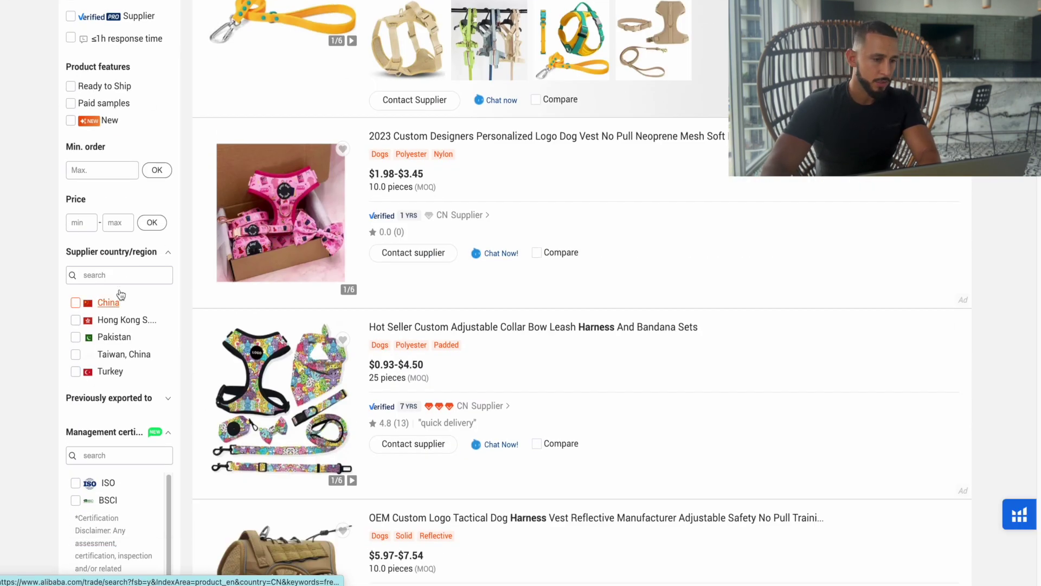
pyautogui.write('4')
pyautogui.click(151, 223)
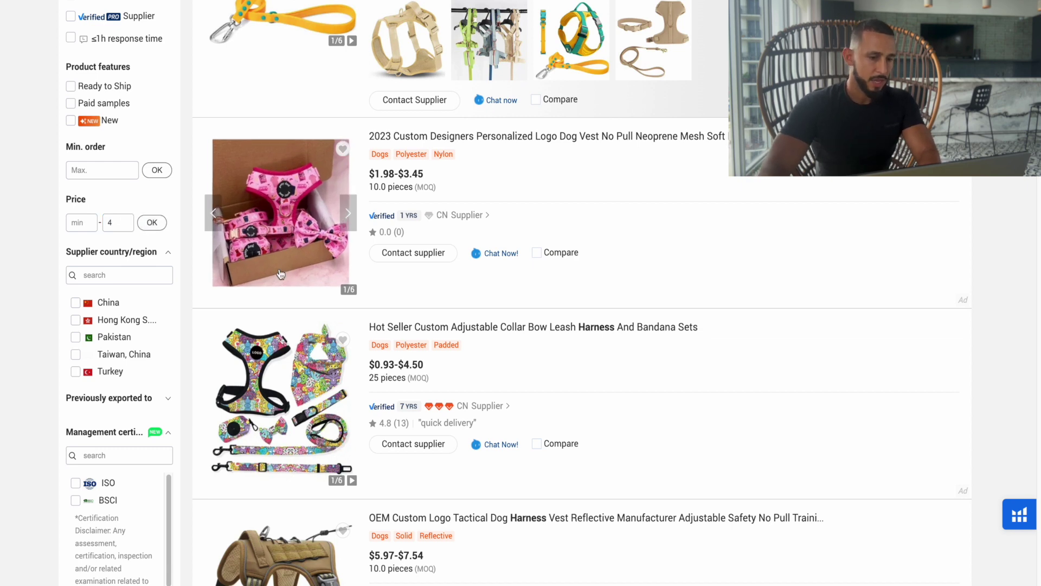
# - Examine the filtered Alibaba results for French bulldog harnesses, comparing prices, minimum orders and supplier ratings
pyautogui.scroll(-3, 415, 280)
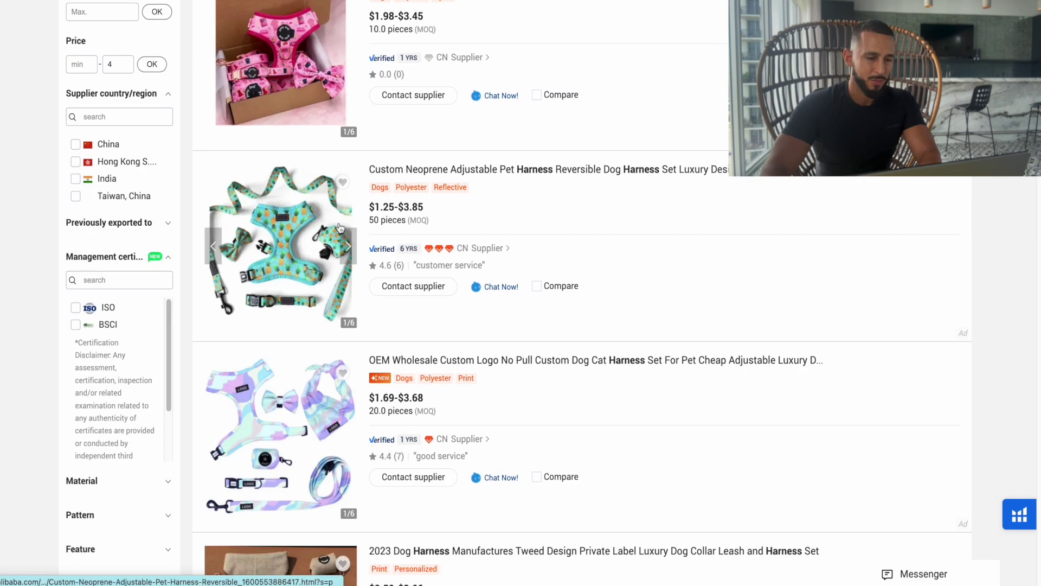
pyautogui.scroll(-1, 520, 170)
pyautogui.scroll(-13, 521, 171)
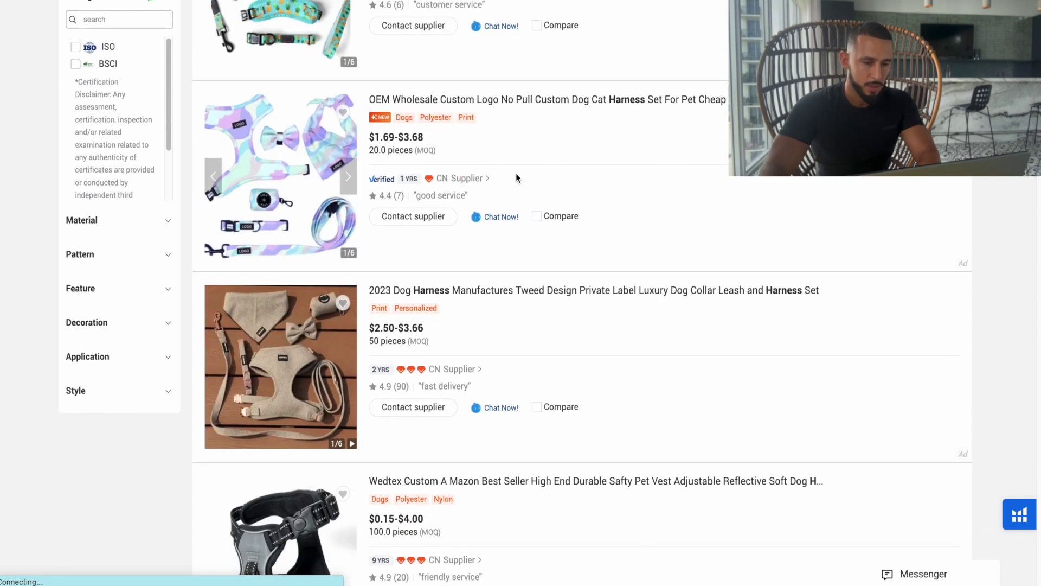
pyautogui.scroll(-2, 386, 240)
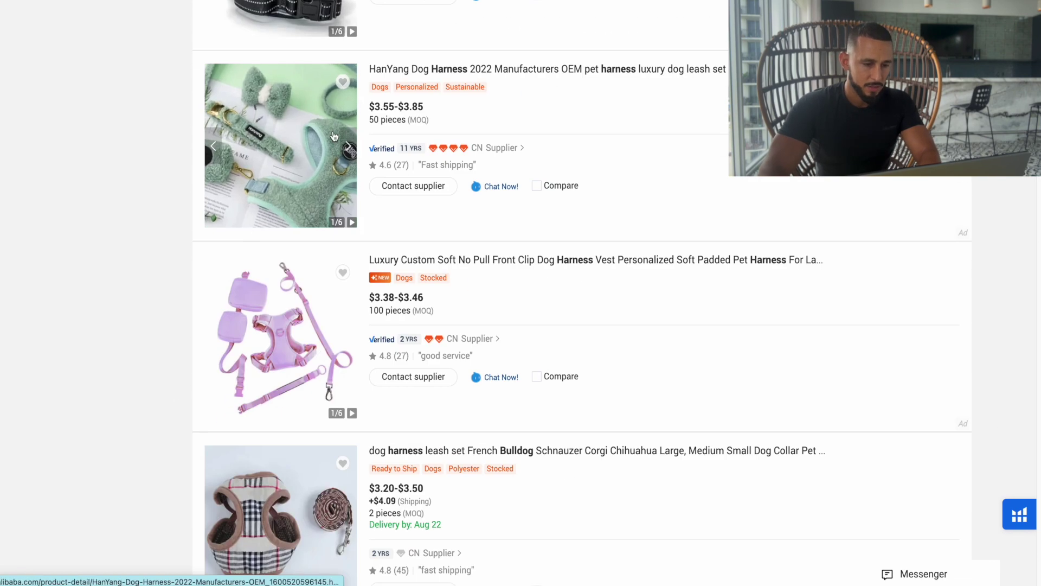
pyautogui.scroll(-5, 218, 193)
pyautogui.scroll(-6, 390, 283)
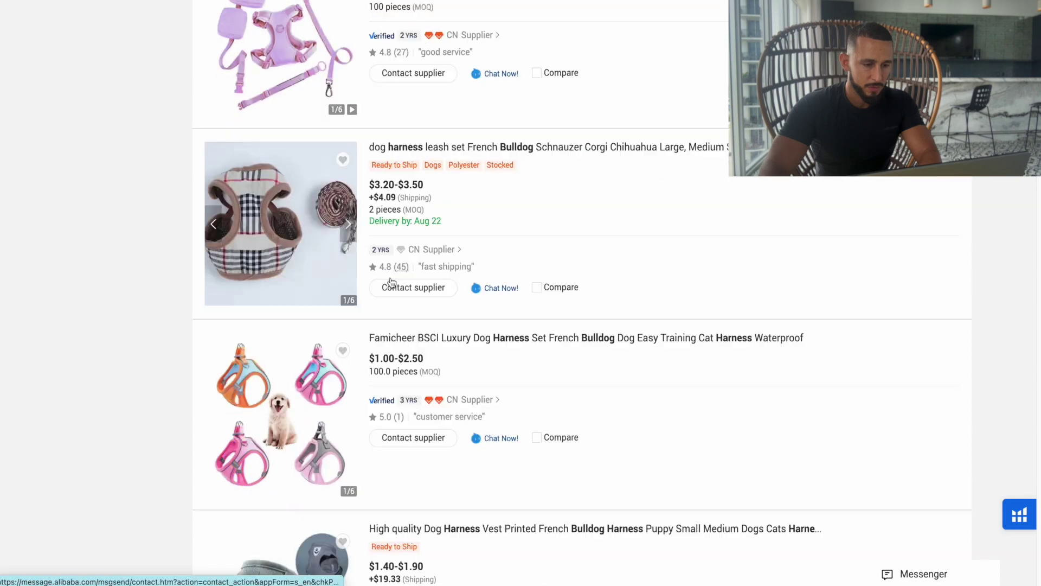
pyautogui.scroll(-3, 219, 395)
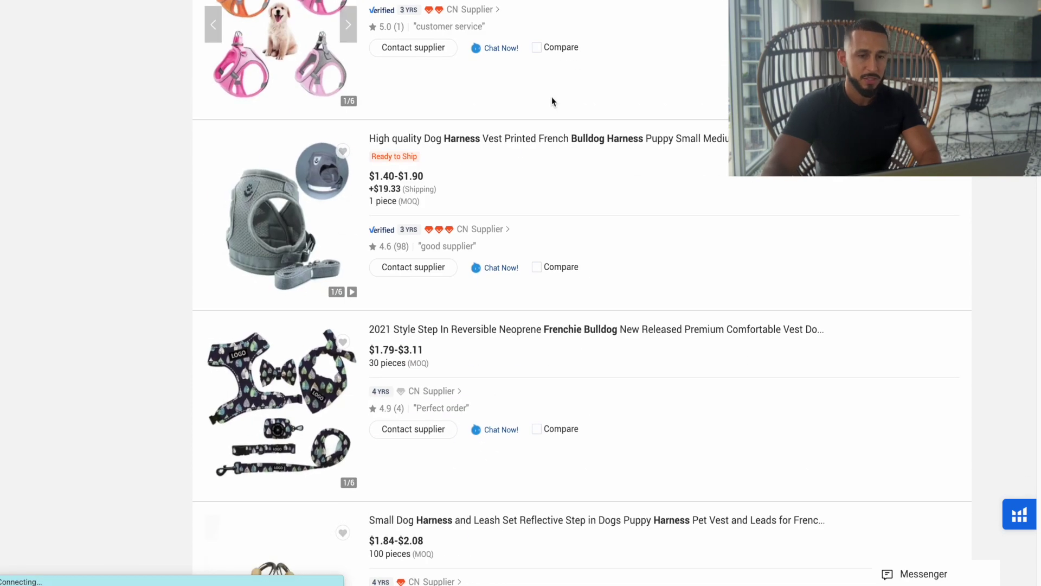
pyautogui.click(585, 95)
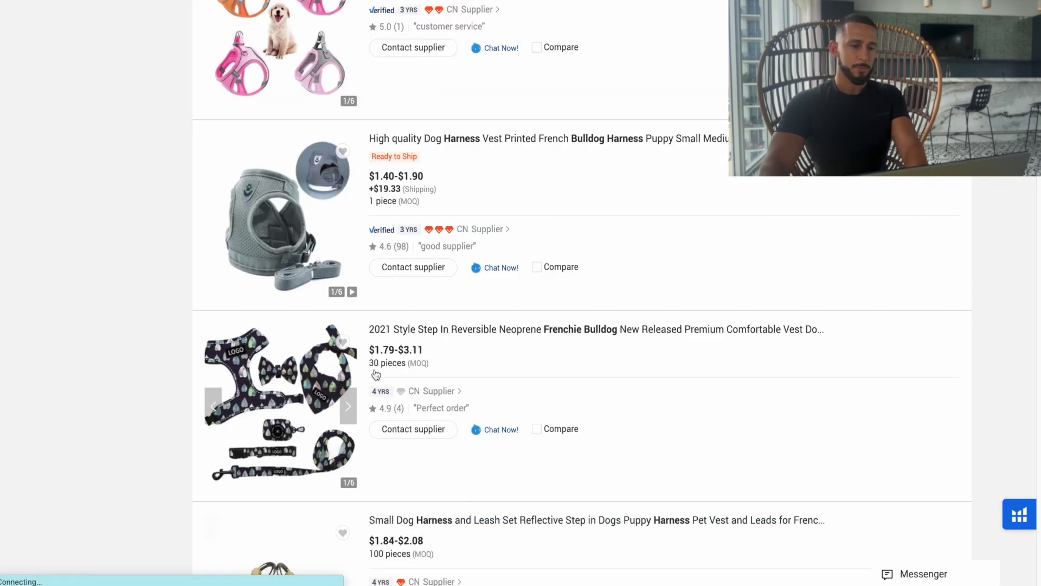
pyautogui.scroll(6, 386, 167)
pyautogui.scroll(3, 419, 111)
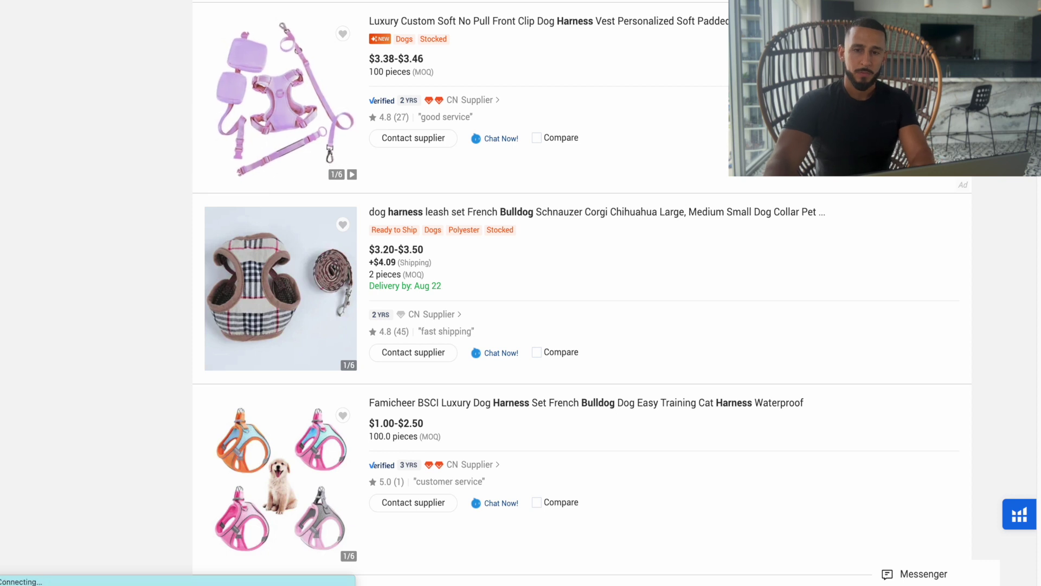
# - Open Google in a new browser tab and search for "amazon fba calculator"
pyautogui.hotkey('ctrl', 't')
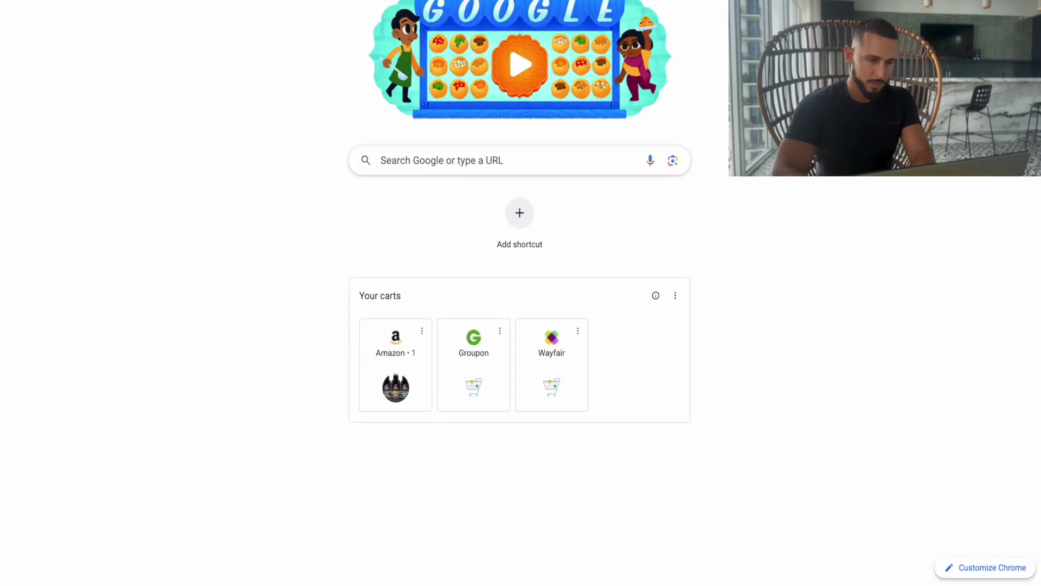
pyautogui.write('google')
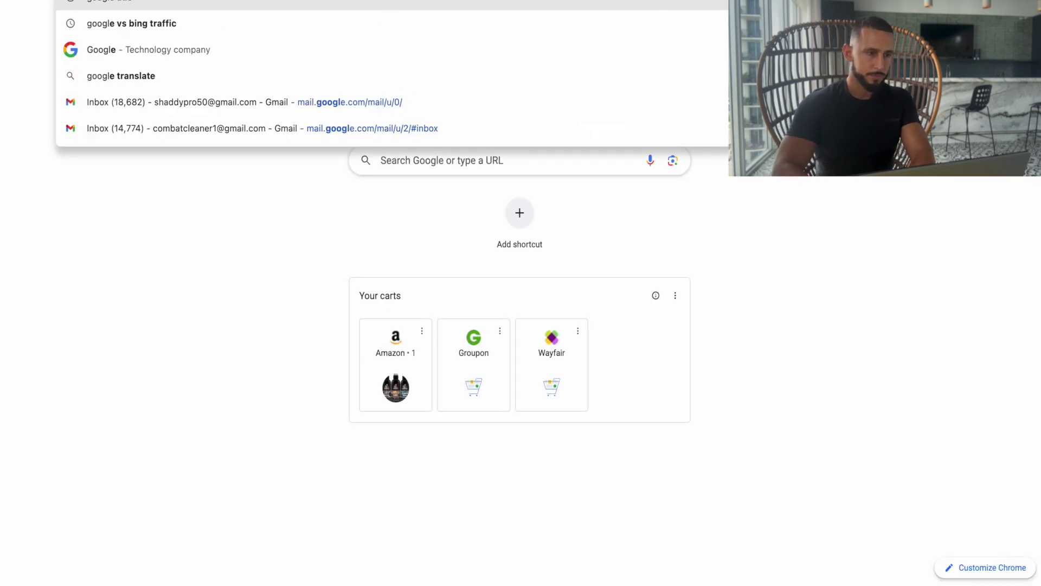
pyautogui.press('Return')
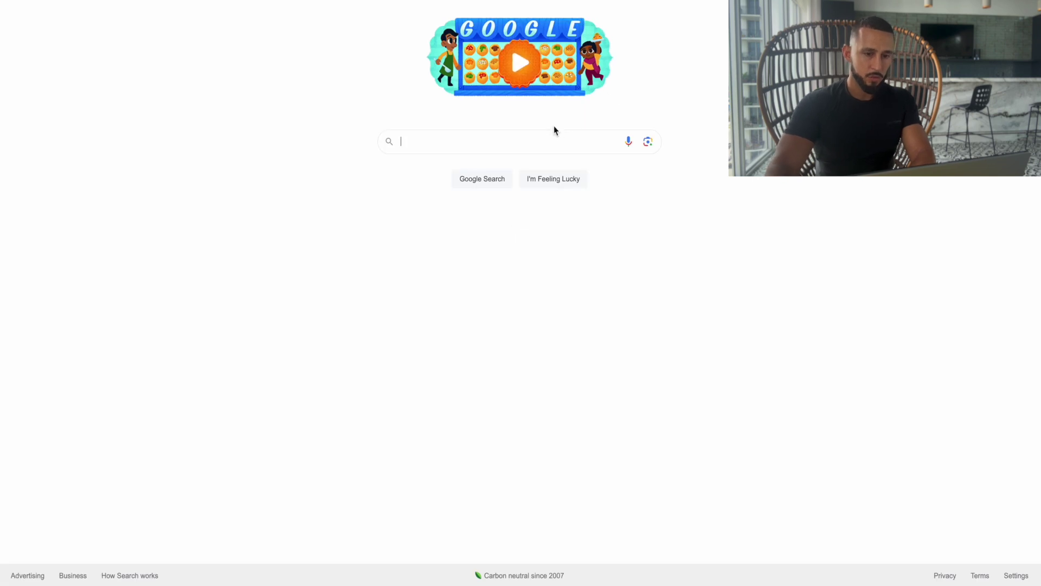
pyautogui.write('amazon fba')
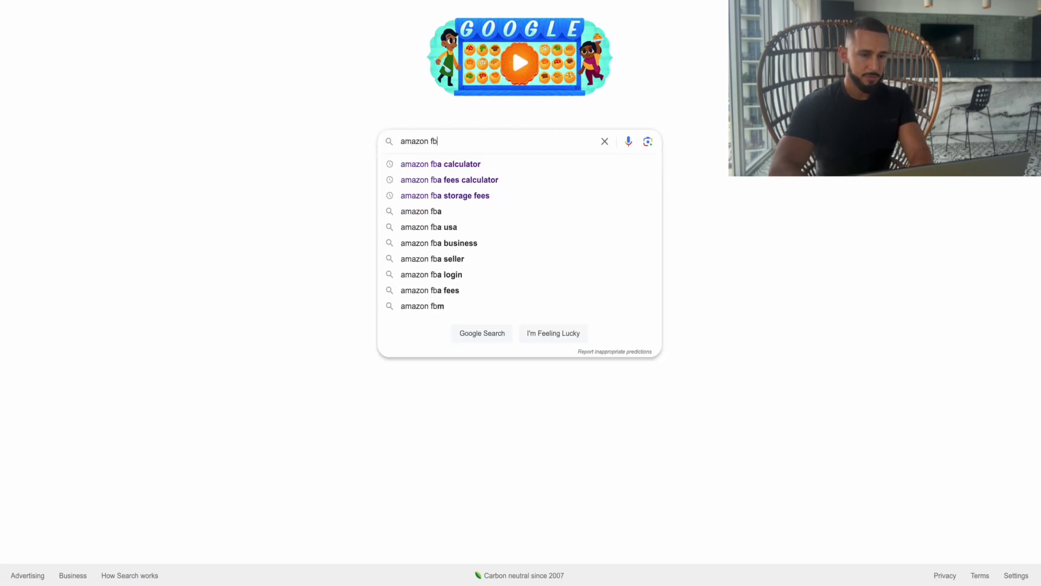
pyautogui.click(517, 160)
# - Return to the BULLHUG harness listing on Amazon and copy its ASIN from the product details
pyautogui.scroll(-3, 516, 158)
pyautogui.scroll(1, 378, 183)
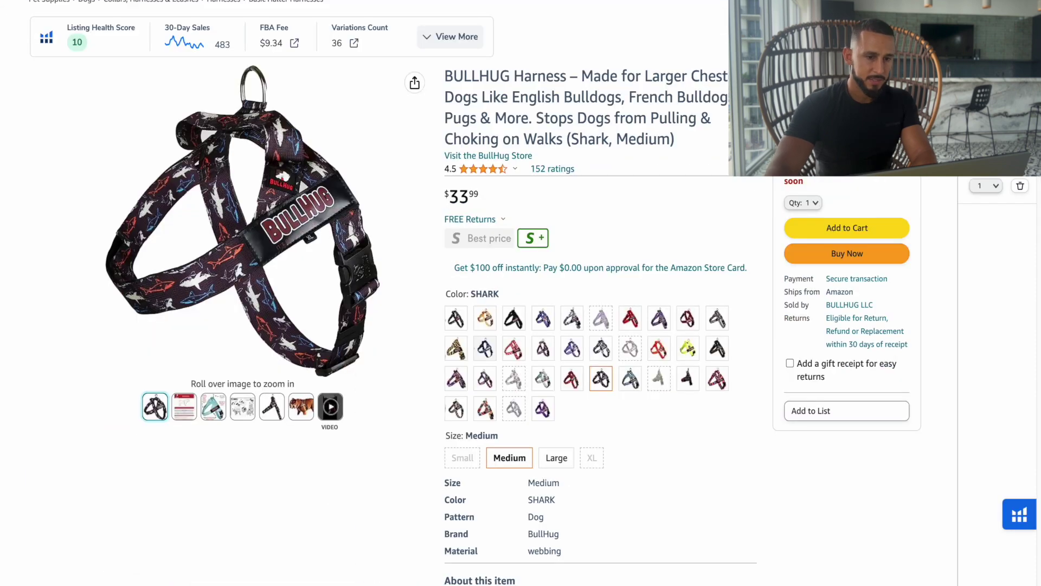
pyautogui.scroll(-1, 378, 45)
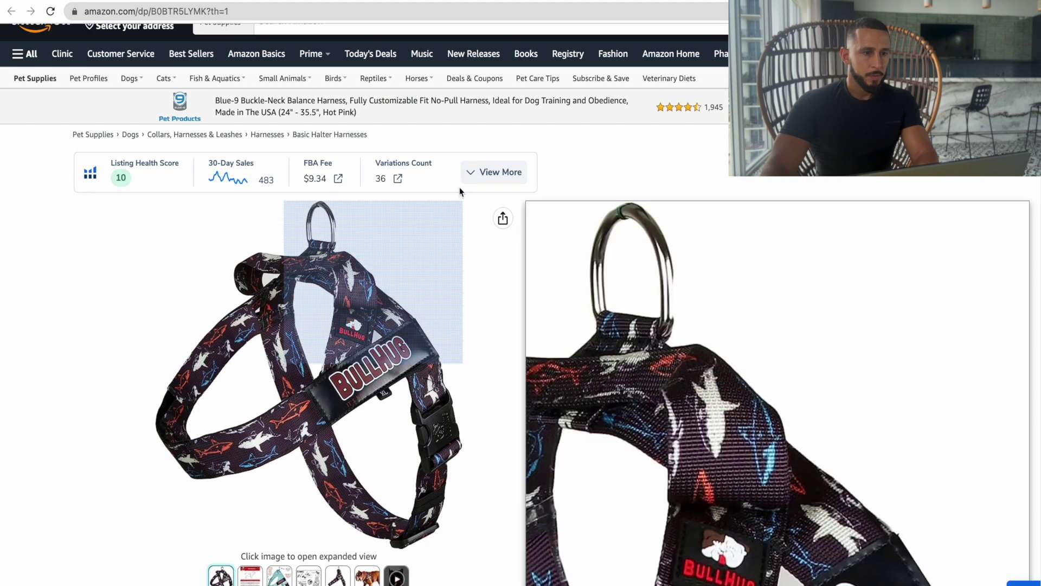
pyautogui.scroll(1, 349, 244)
pyautogui.doubleClick(229, 11)
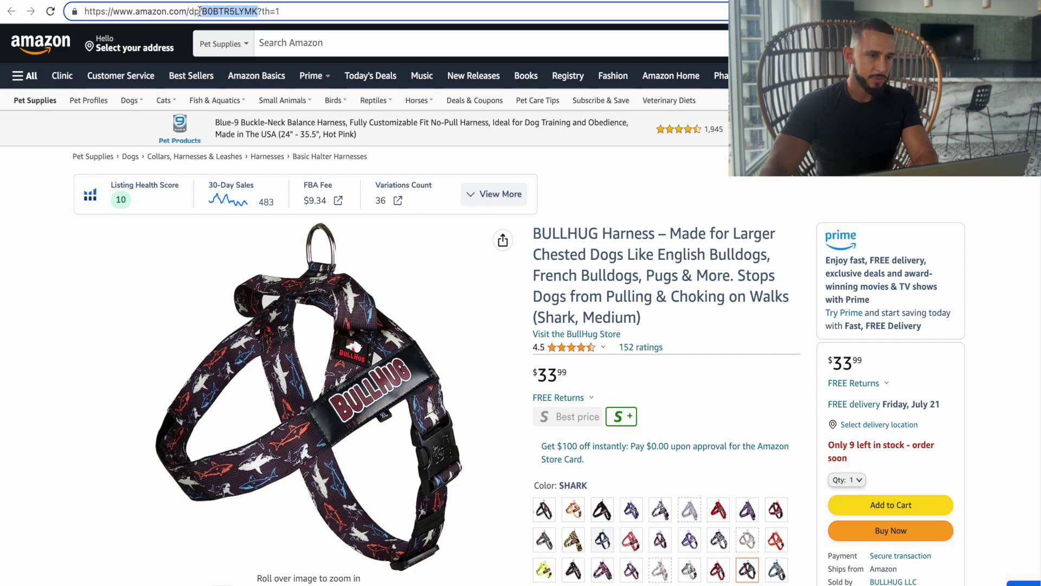
pyautogui.scroll(-20, 469, 268)
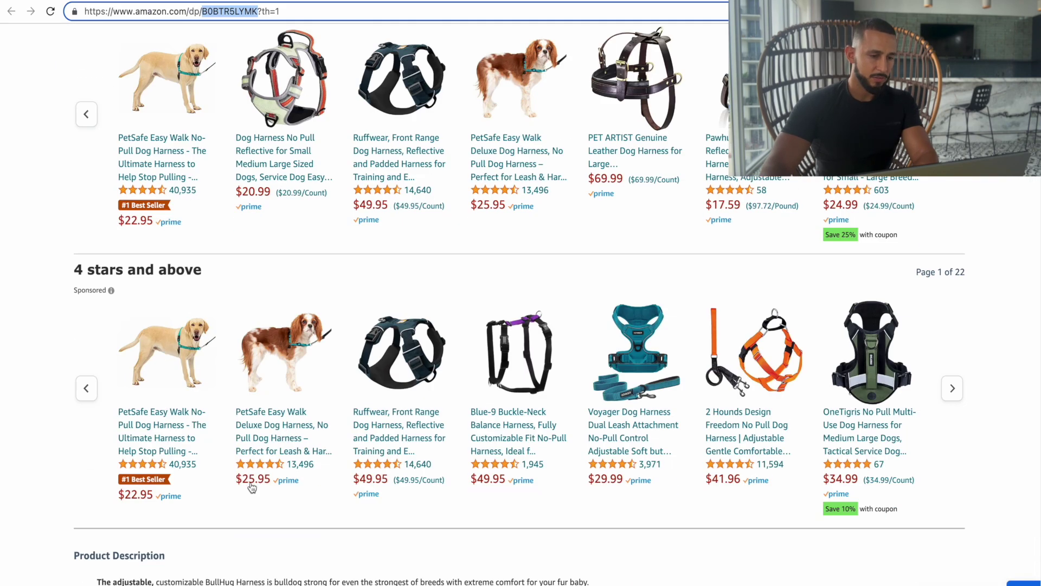
pyautogui.scroll(-10, 251, 487)
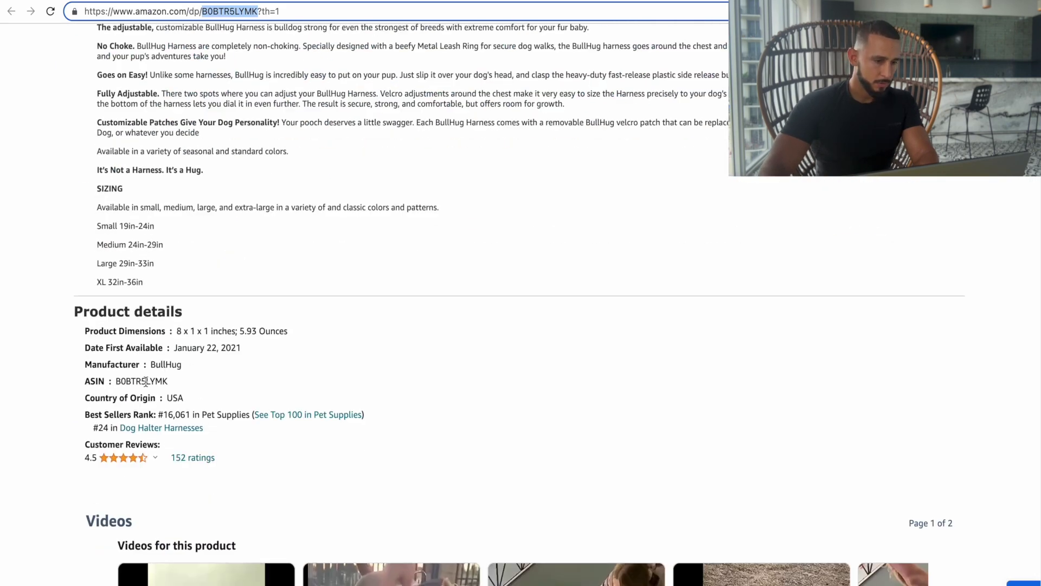
pyautogui.doubleClick(145, 381)
pyautogui.tripleClick(146, 381)
pyautogui.rightClick(146, 382)
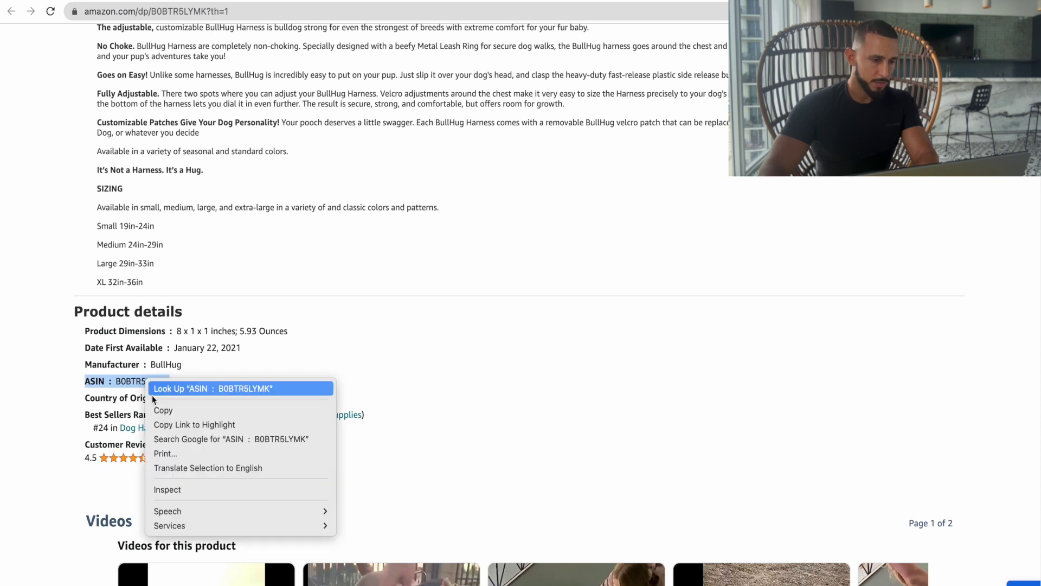
pyautogui.click(133, 385)
pyautogui.doubleClick(134, 381)
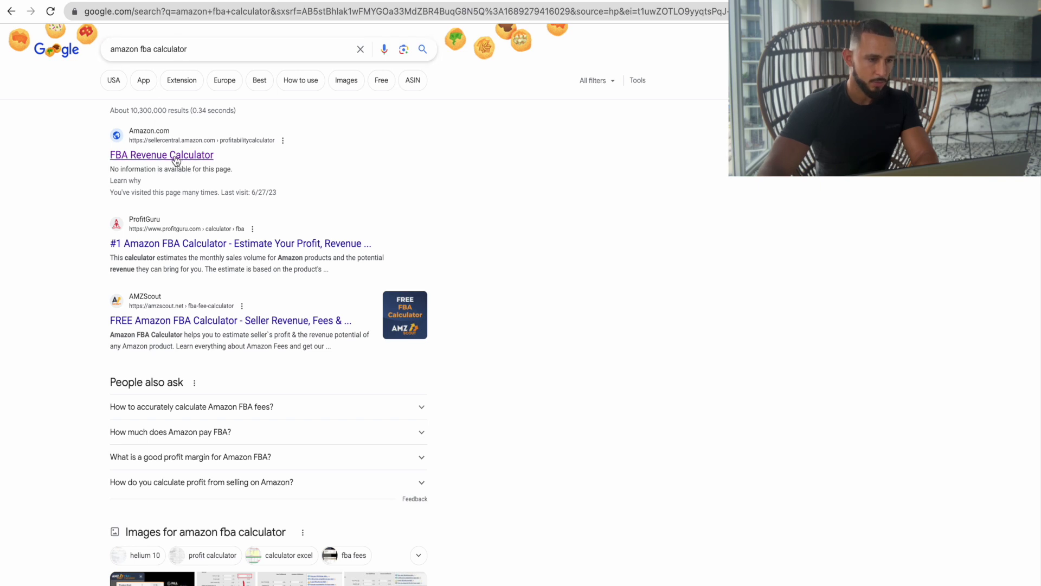
# - Open Amazon's FBA Revenue Calculator from the Google results as a guest and look up the product with ASIN B0BTR5LYMK
pyautogui.click(176, 157)
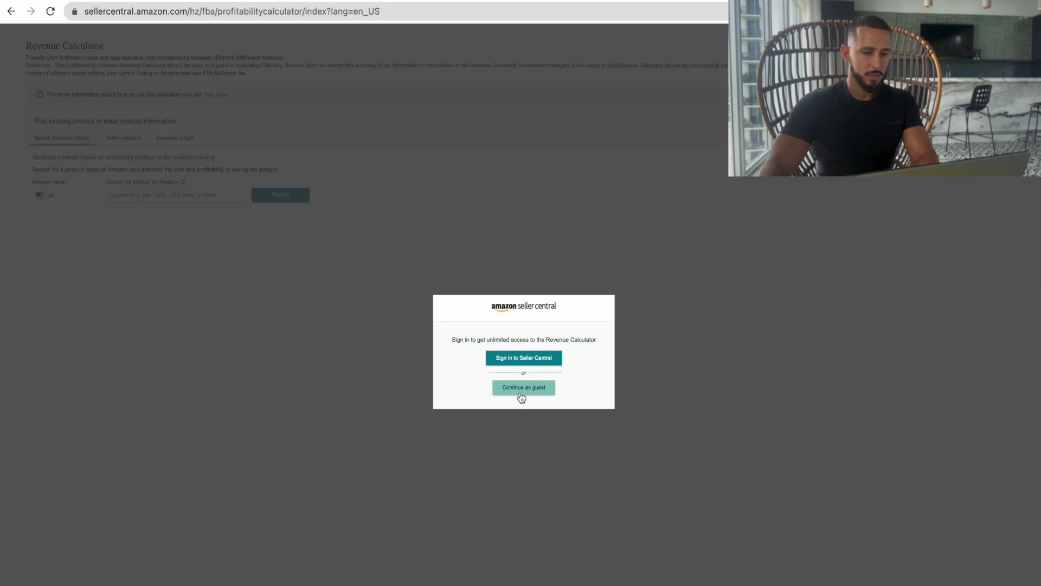
pyautogui.click(521, 395)
pyautogui.click(197, 200)
pyautogui.hotkey('ctrl', 'v')
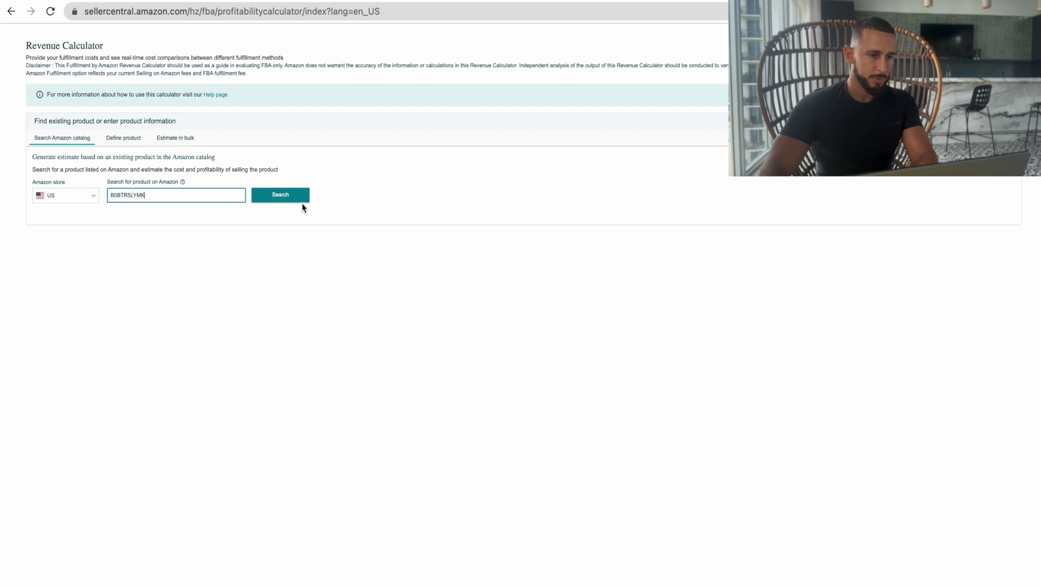
pyautogui.click(302, 197)
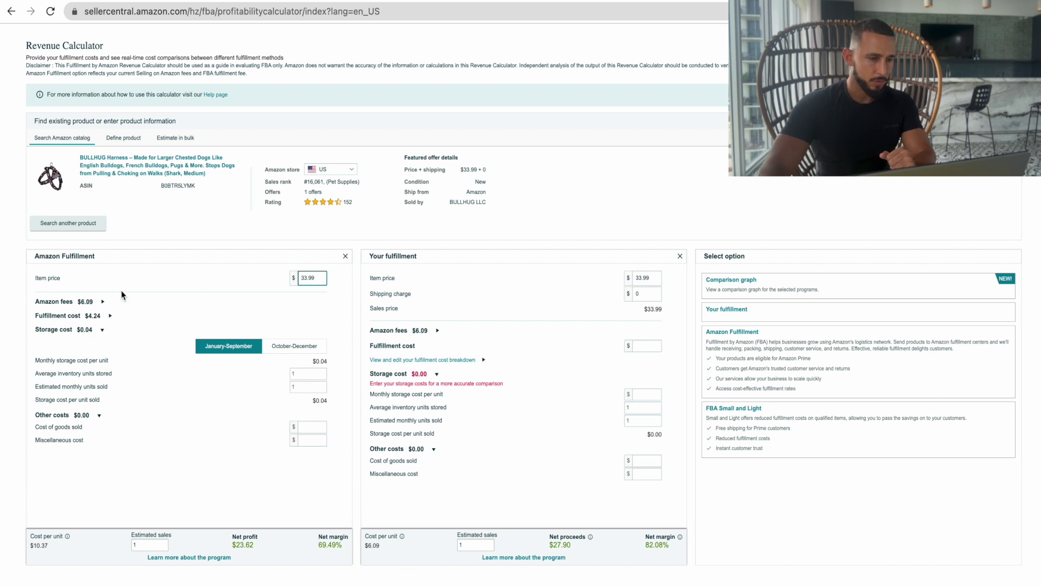
# - Set the Amazon Fulfillment cost of goods sold to 3 and the miscellaneous cost to 0.50, and check the net profit and margin
pyautogui.click(310, 440)
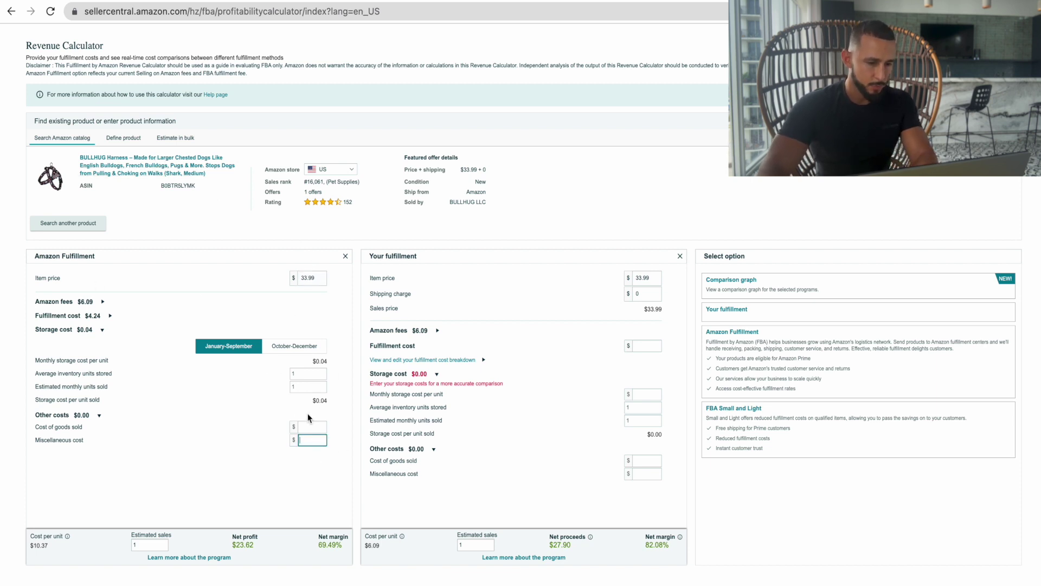
pyautogui.click(320, 427)
pyautogui.write('3')
pyautogui.click(314, 440)
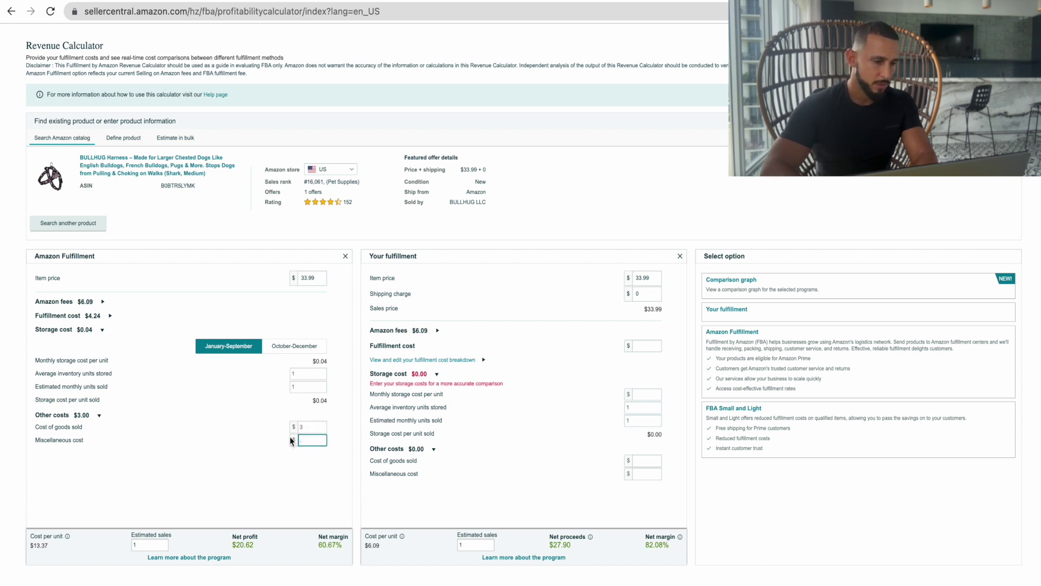
pyautogui.click(43, 442)
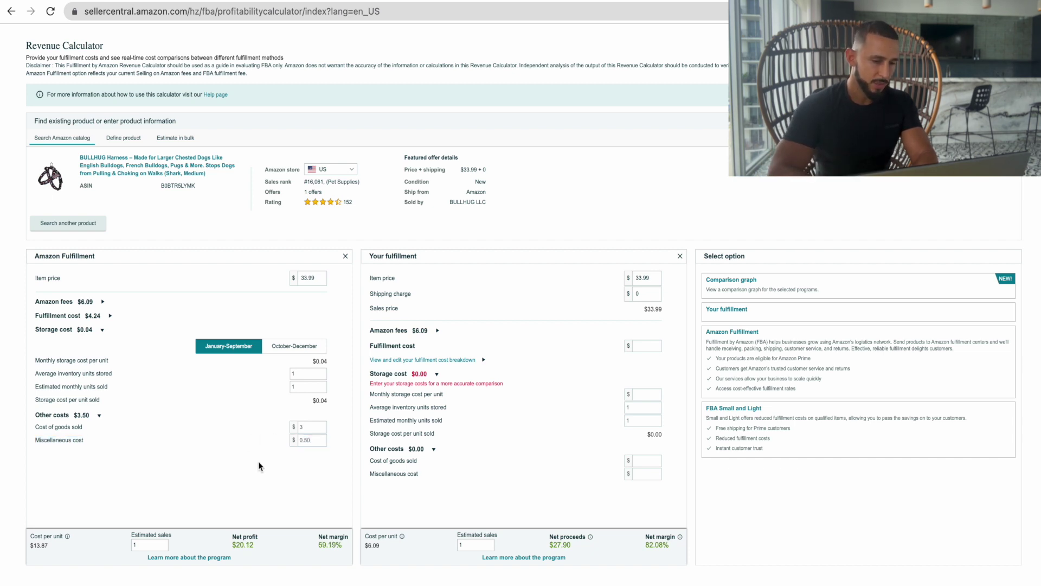
pyautogui.click(311, 438)
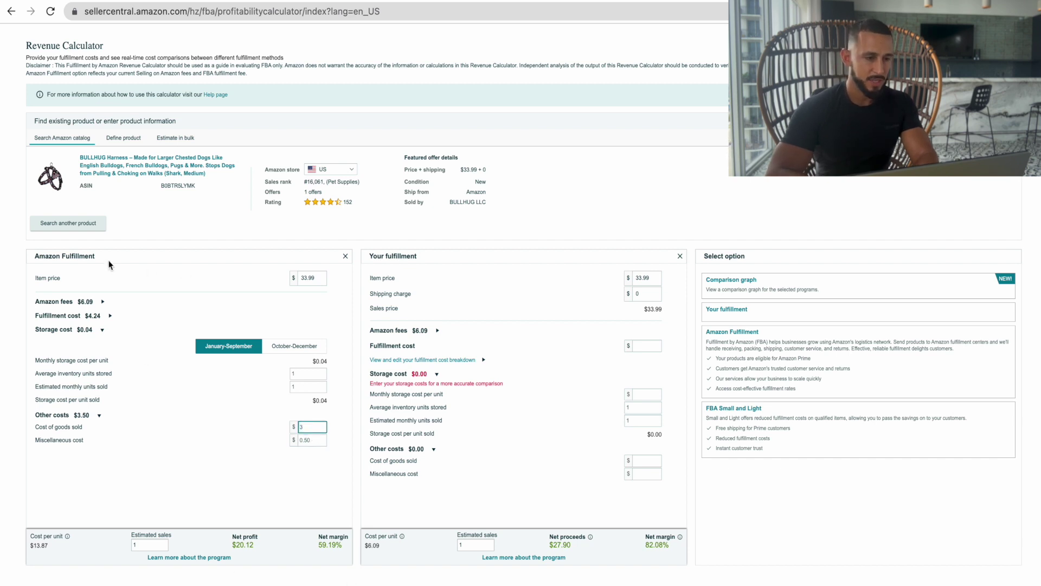
pyautogui.doubleClick(245, 543)
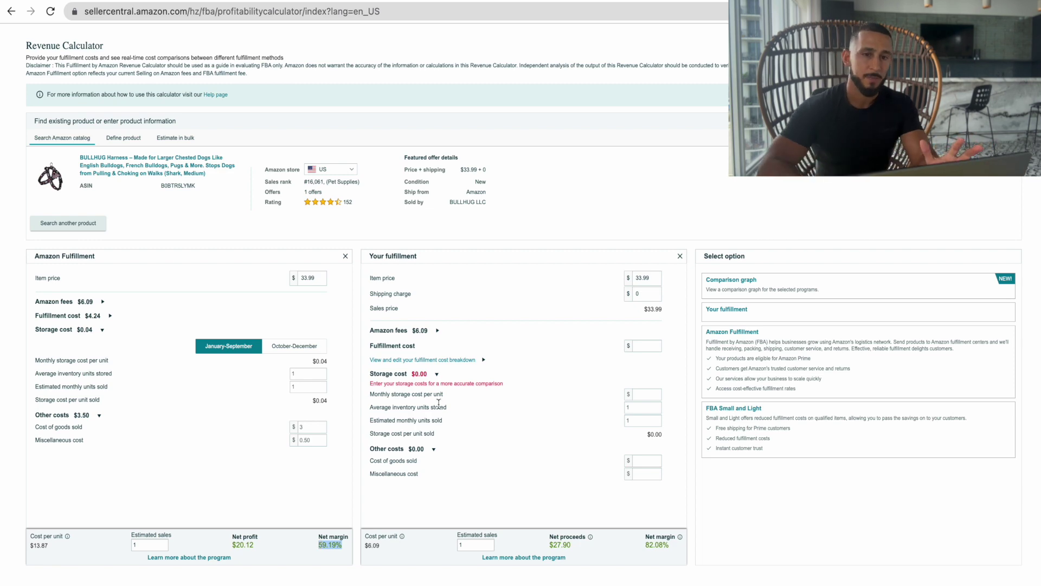
# - Go back to the BULLHUG harness listing on Amazon and review its sales figures, price and product media
pyautogui.click(428, 7)
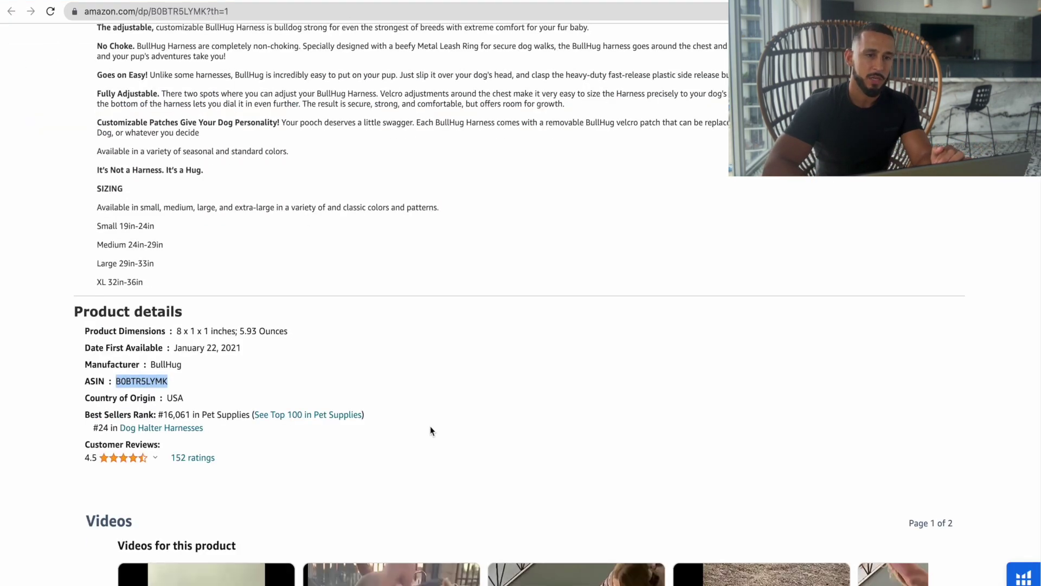
pyautogui.press('super+r')
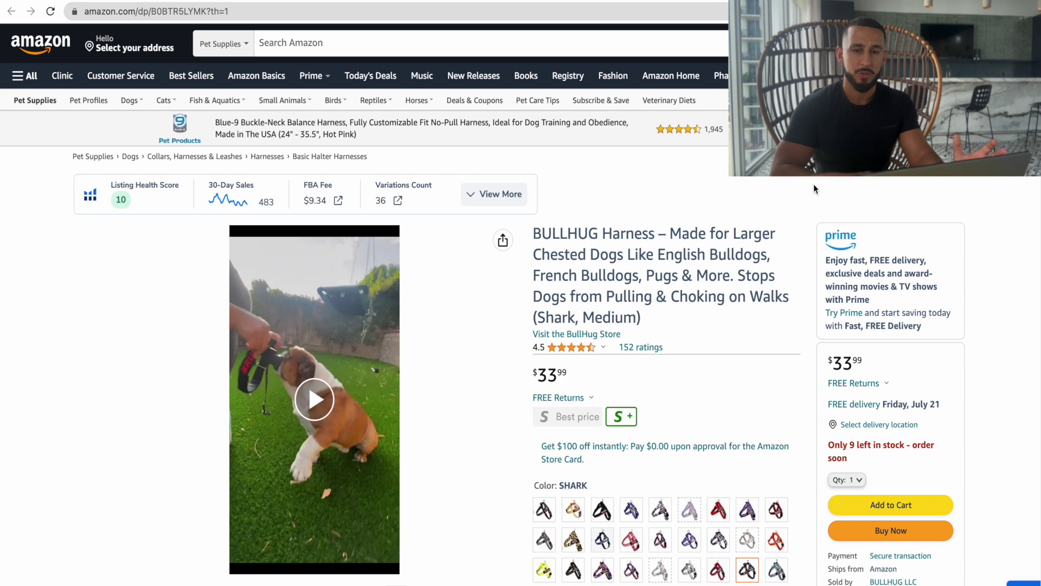
pyautogui.moveTo(814, 1)
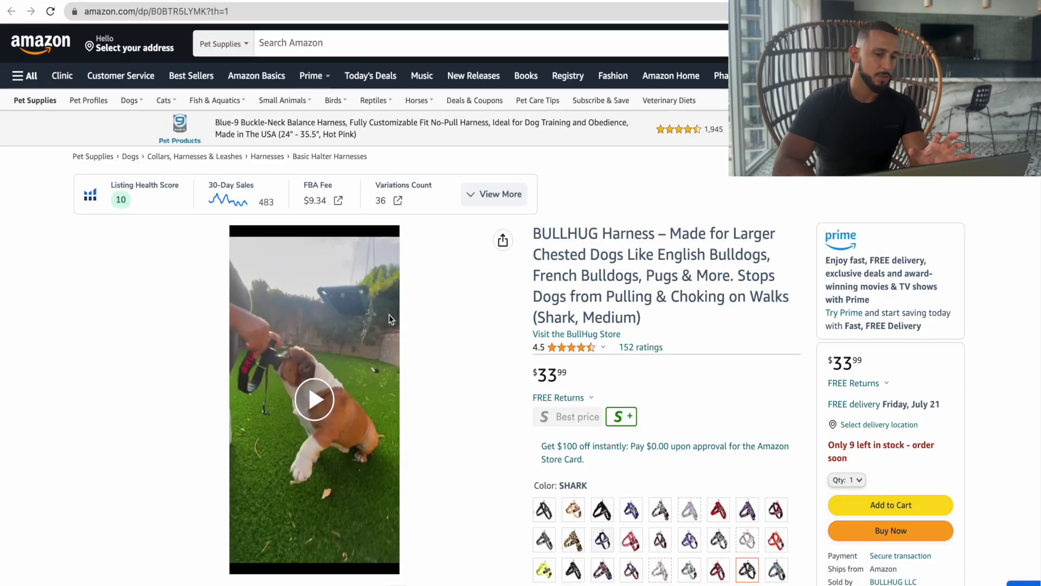
pyautogui.moveTo(354, 373)
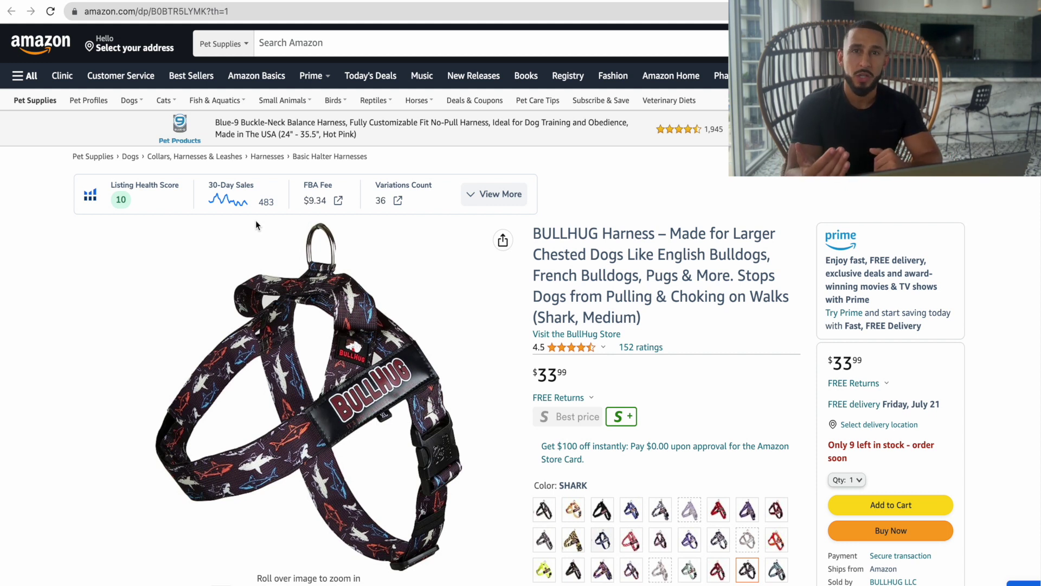
# - Switch to the Poo-Pourri Before-You-Go toilet spray listing on Amazon and look over its product image and availability
pyautogui.moveTo(312, 347)
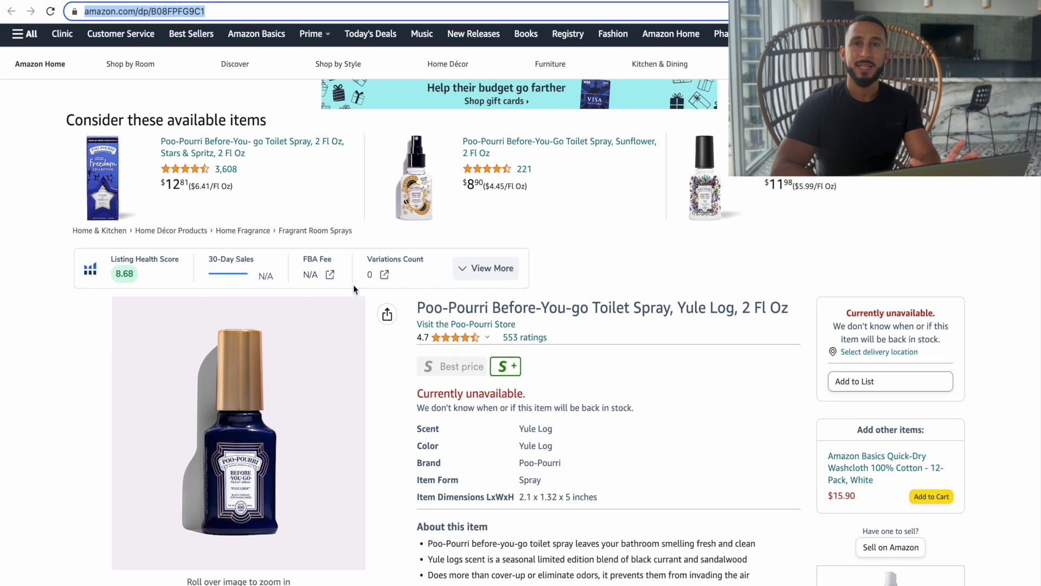
pyautogui.scroll(-2, 354, 289)
pyautogui.moveTo(277, 386)
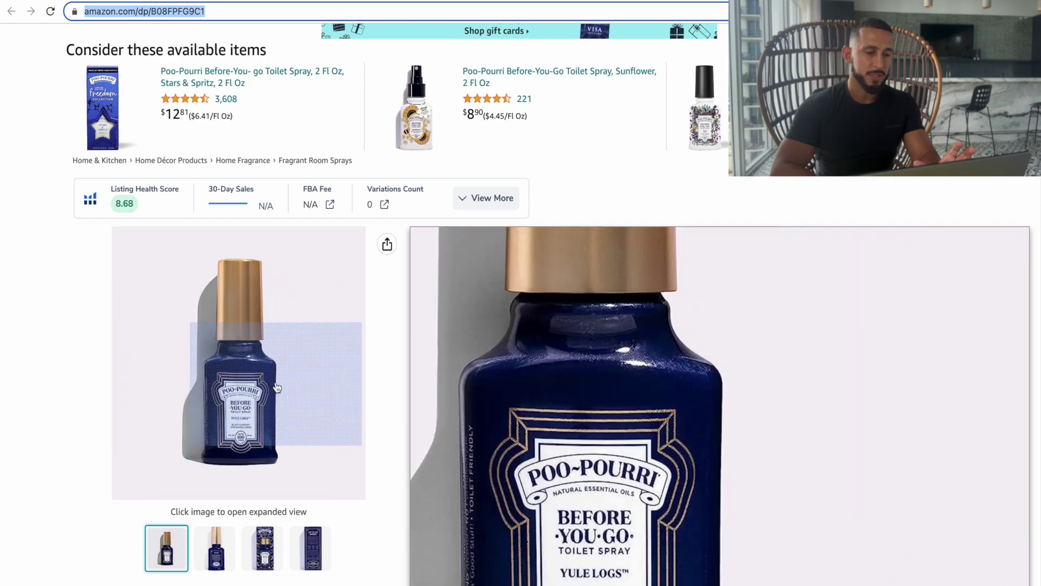